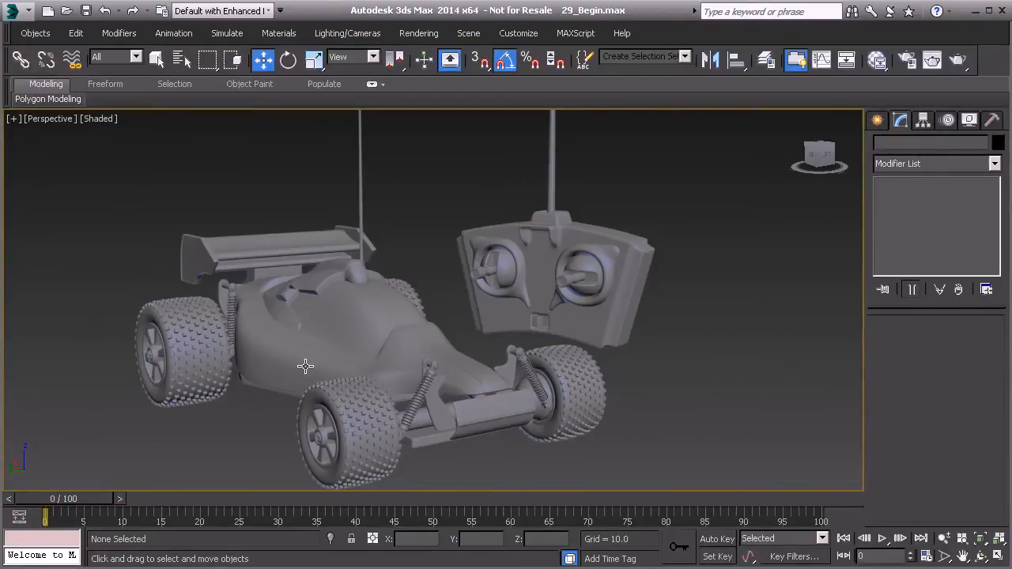
- Select the car's body shell and add a Standard material to an empty area of the Slate Material Editor's node view
{"action": "left_click", "coordinate": [357, 352]}
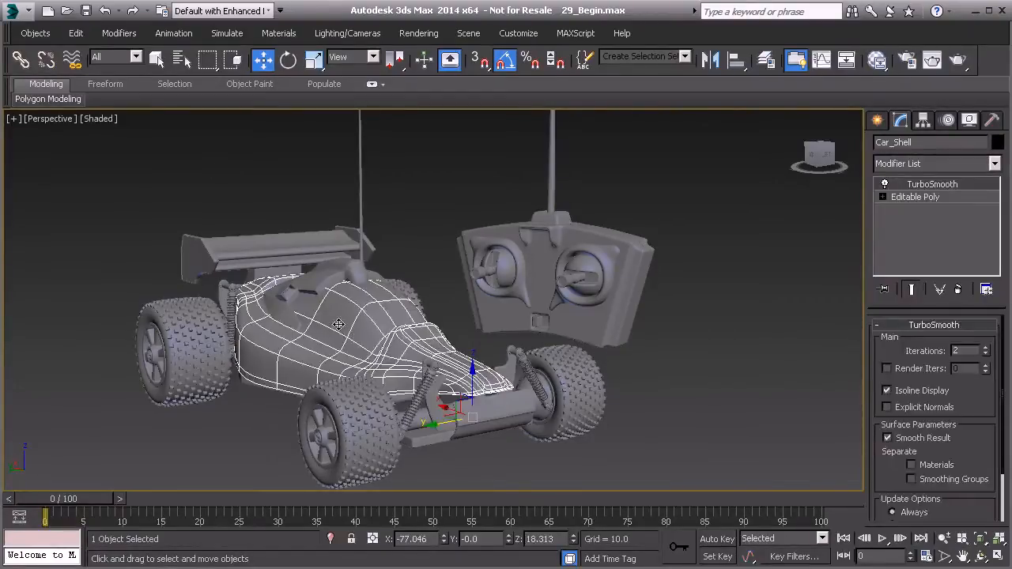
{"action": "left_click", "coordinate": [876, 59]}
{"action": "left_click_drag", "start_coordinate": [230, 337], "coordinate": [394, 248]}
{"action": "left_click_drag", "start_coordinate": [411, 211], "coordinate": [578, 511]}
{"action": "middle_click_drag", "start_coordinate": [577, 511], "coordinate": [455, 243]}
{"action": "middle_click_drag", "start_coordinate": [458, 163], "coordinate": [494, 260]}
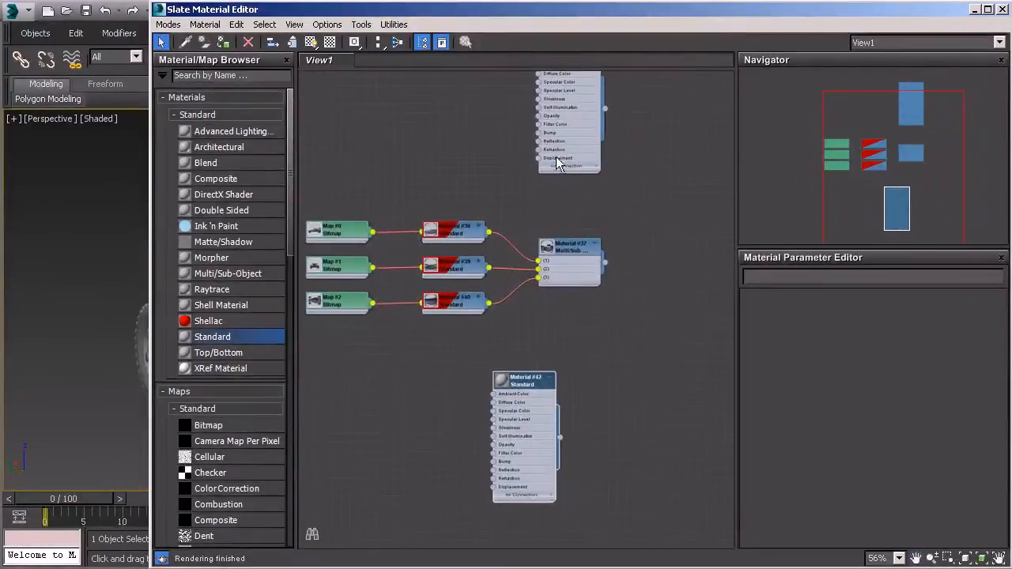
{"action": "middle_click_drag", "start_coordinate": [490, 304], "coordinate": [462, 284]}
{"action": "left_click_drag", "start_coordinate": [463, 283], "coordinate": [530, 324]}
{"action": "middle_click_drag", "start_coordinate": [507, 269], "coordinate": [452, 158]}
{"action": "scroll", "coordinate": [455, 174], "scroll_direction": "up", "scroll_amount": 2}
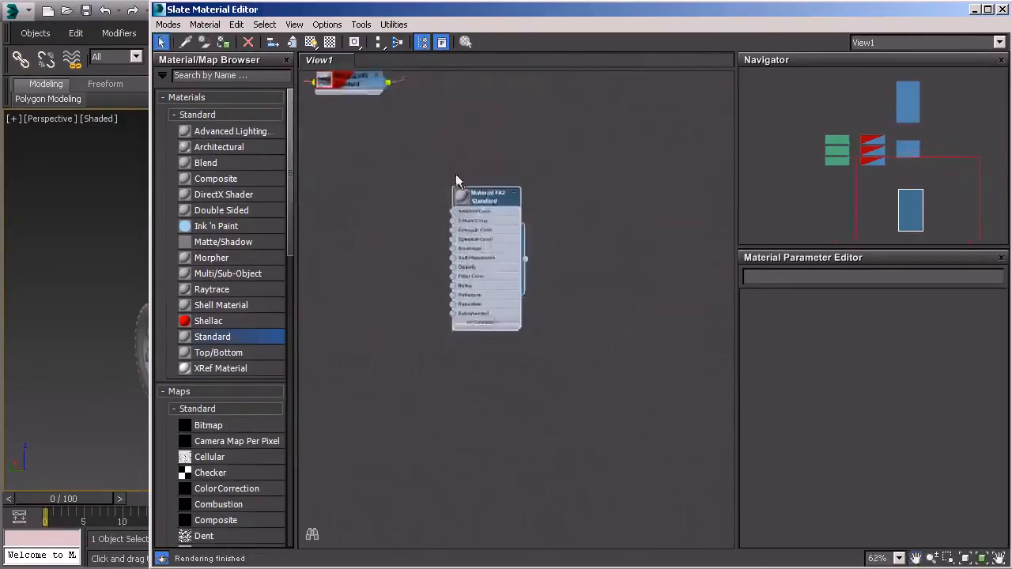
- Set the new Standard material's diffuse color to bright green, about RGB 32, 255, 2
{"action": "double_click", "coordinate": [475, 245]}
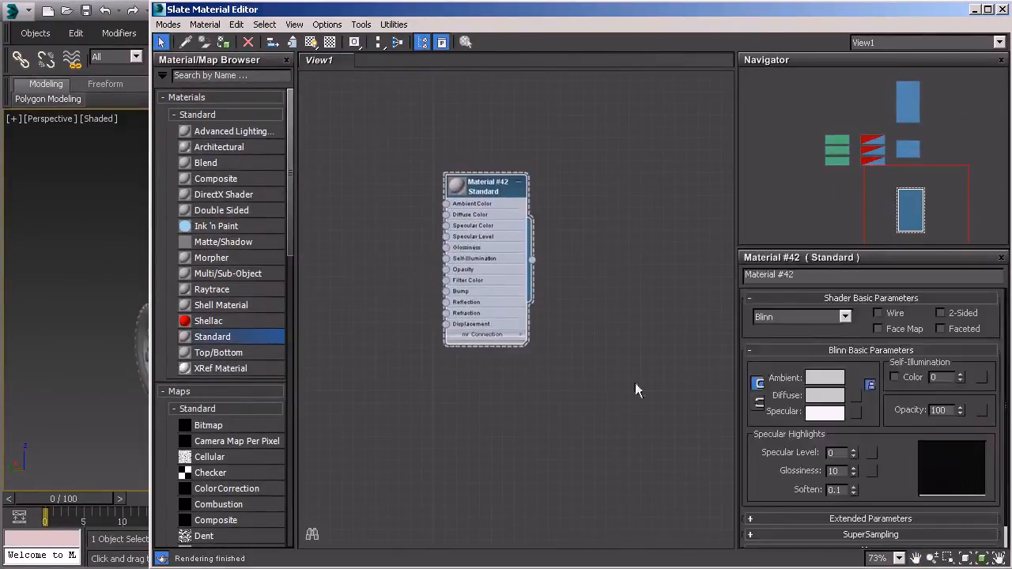
{"action": "left_click", "coordinate": [822, 395]}
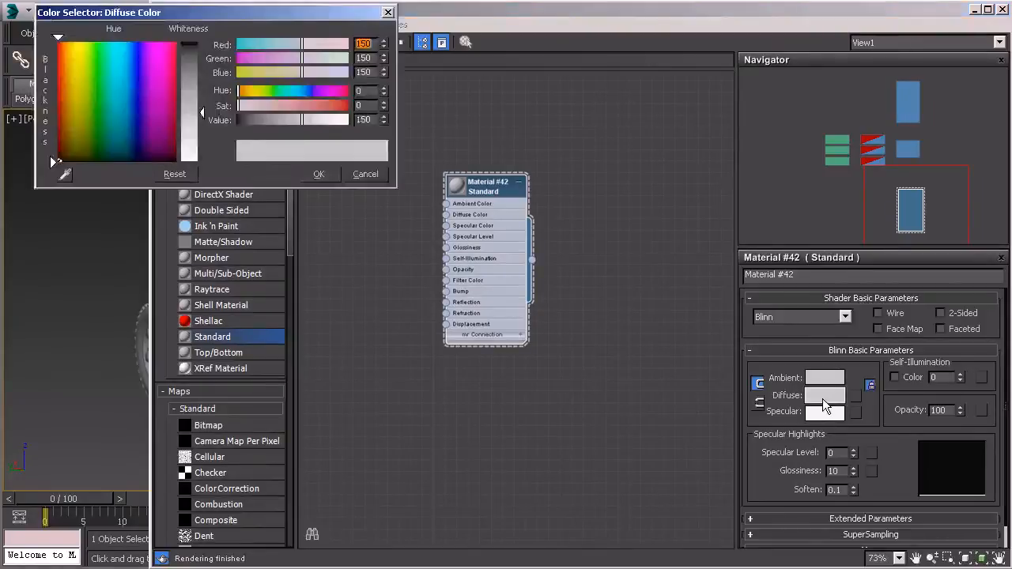
{"action": "left_click_drag", "start_coordinate": [122, 117], "coordinate": [140, 40]}
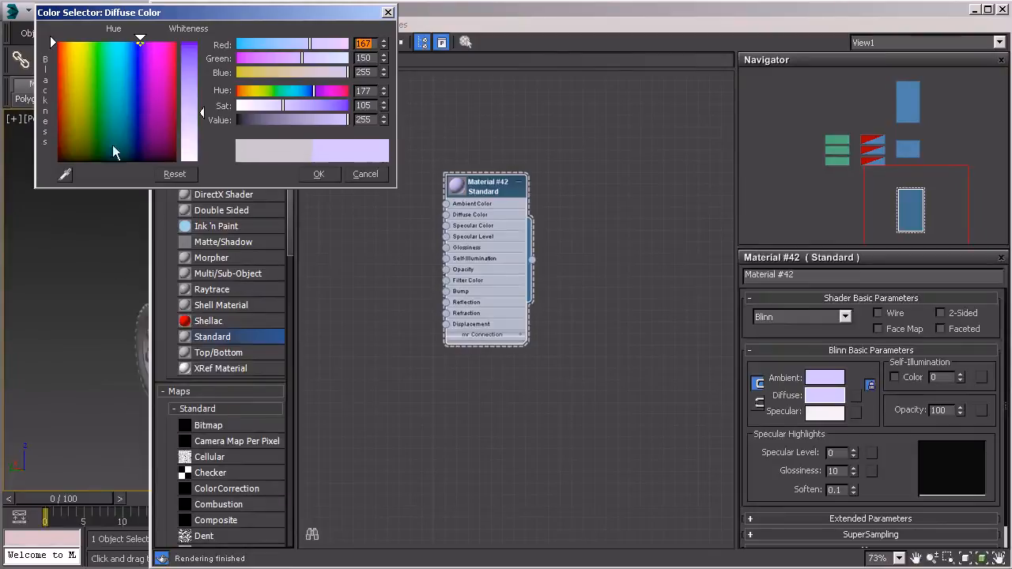
{"action": "left_click_drag", "start_coordinate": [111, 39], "coordinate": [95, 39]}
{"action": "left_click_drag", "start_coordinate": [191, 79], "coordinate": [191, 43]}
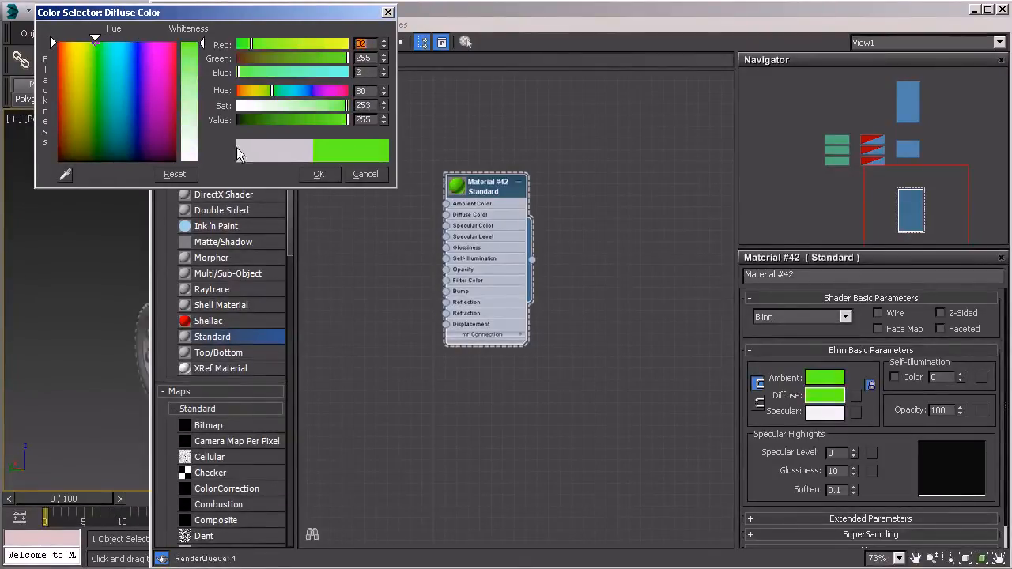
{"action": "left_click", "coordinate": [319, 174]}
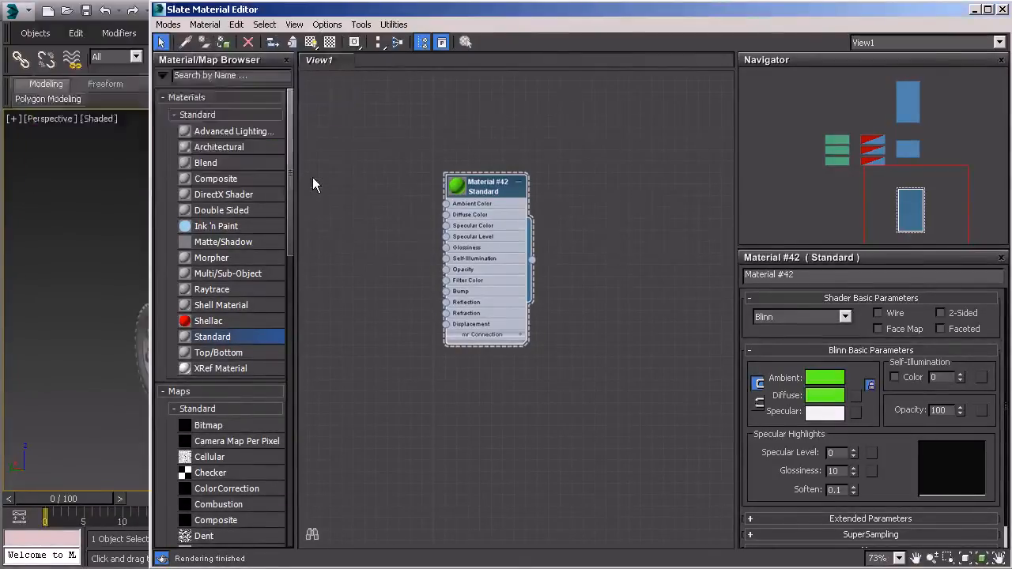
- Enlarge the green material's preview and set its Specular Level to 50 and Glossiness to 58
{"action": "double_click", "coordinate": [459, 191]}
{"action": "left_click_drag", "start_coordinate": [850, 459], "coordinate": [850, 411]}
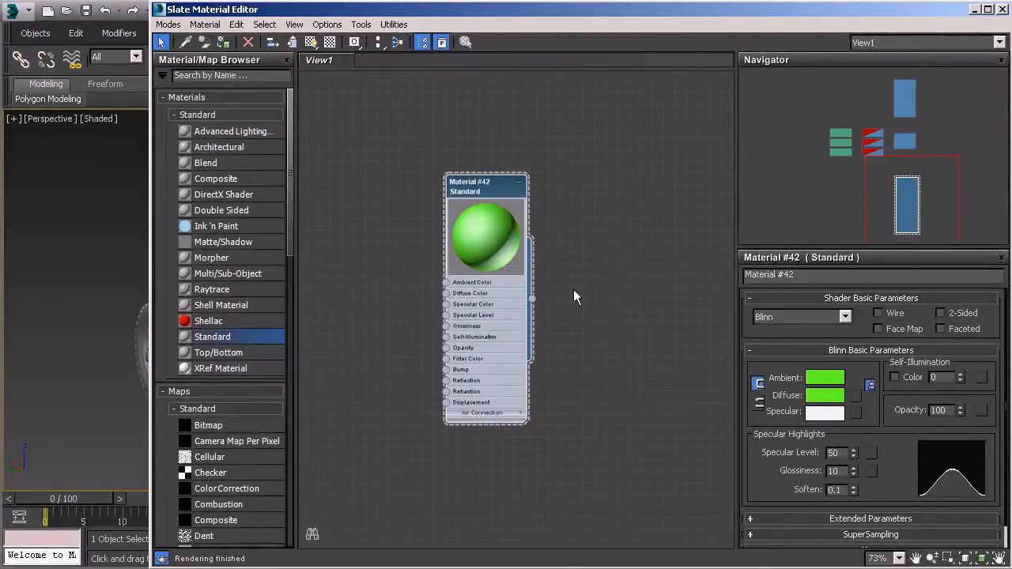
{"action": "left_click_drag", "start_coordinate": [854, 469], "coordinate": [852, 429]}
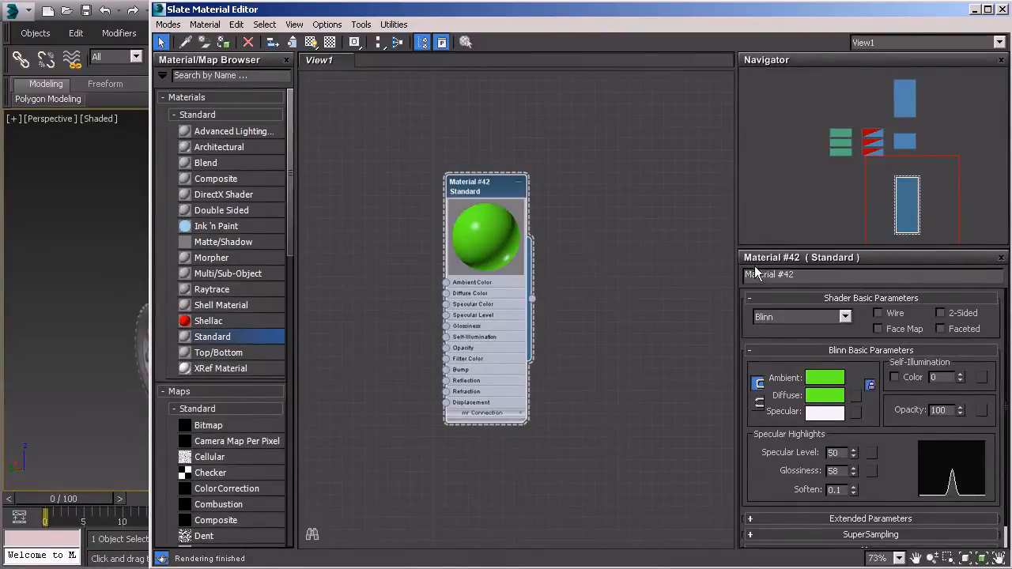
- Rename the green material Car_Shell_MAT and assign it to the selected body shell, narrowing the editor window to uncover the car
{"action": "left_click_drag", "start_coordinate": [802, 273], "coordinate": [715, 280]}
{"action": "type", "text": "Car_Shel"}
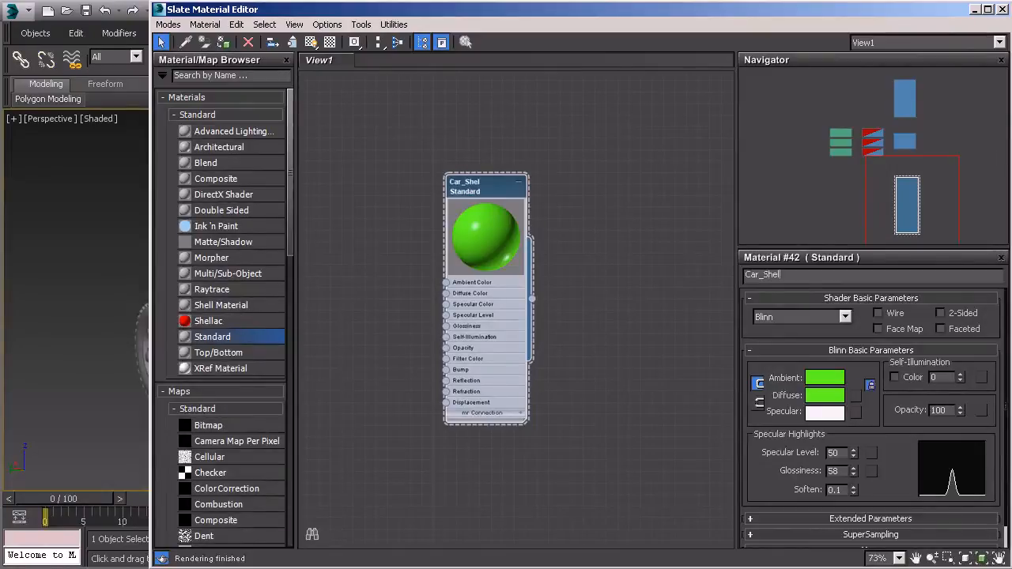
{"action": "type", "text": "l_MAT"}
{"action": "key", "text": "Return"}
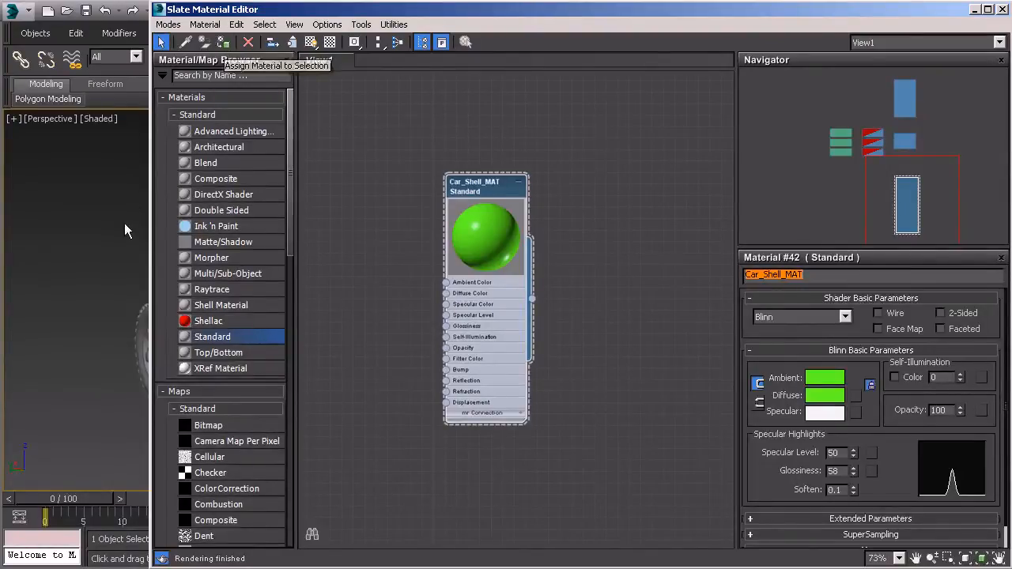
{"action": "left_click_drag", "start_coordinate": [150, 210], "coordinate": [416, 210]}
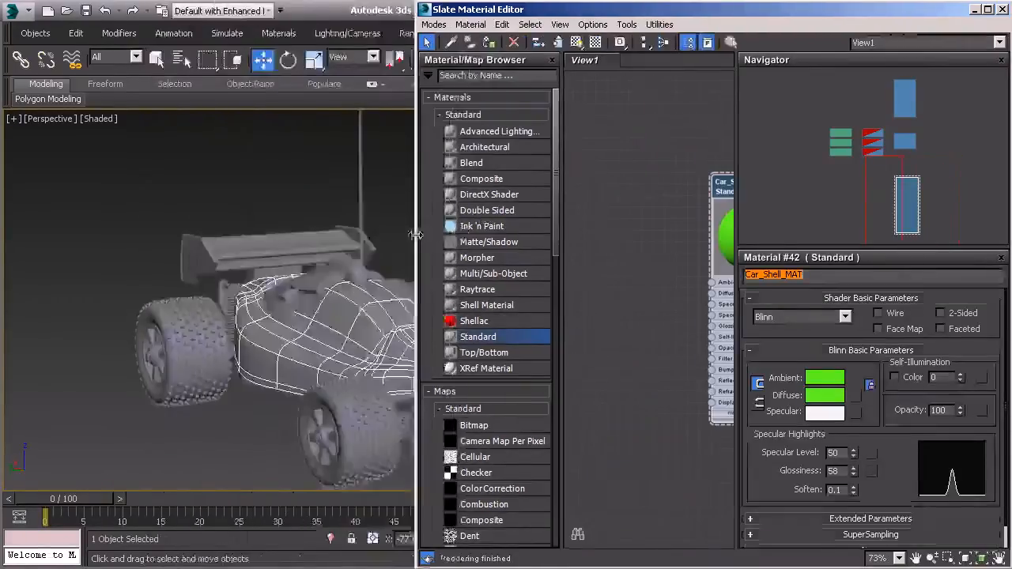
{"action": "left_click", "coordinate": [488, 42]}
- Select the trim piece on top of the body shell and add a second Standard material beneath the collapsed Car_Shell_MAT node
{"action": "middle_click_drag", "start_coordinate": [250, 314], "coordinate": [307, 327], "text": "alt"}
{"action": "left_click", "coordinate": [263, 268]}
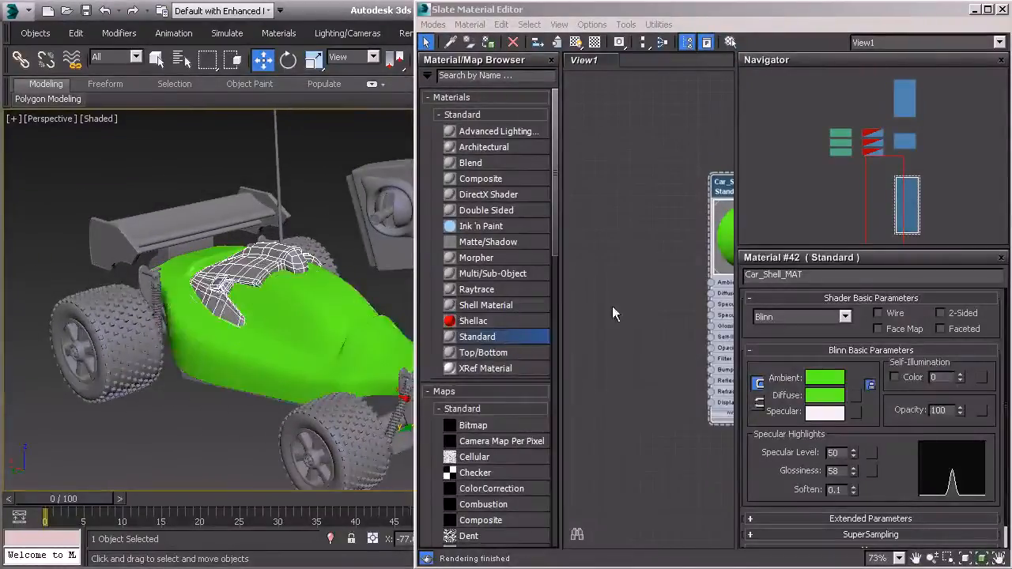
{"action": "middle_click_drag", "start_coordinate": [656, 299], "coordinate": [555, 275]}
{"action": "left_click_drag", "start_coordinate": [484, 339], "coordinate": [640, 435]}
{"action": "middle_click_drag", "start_coordinate": [644, 425], "coordinate": [661, 425]}
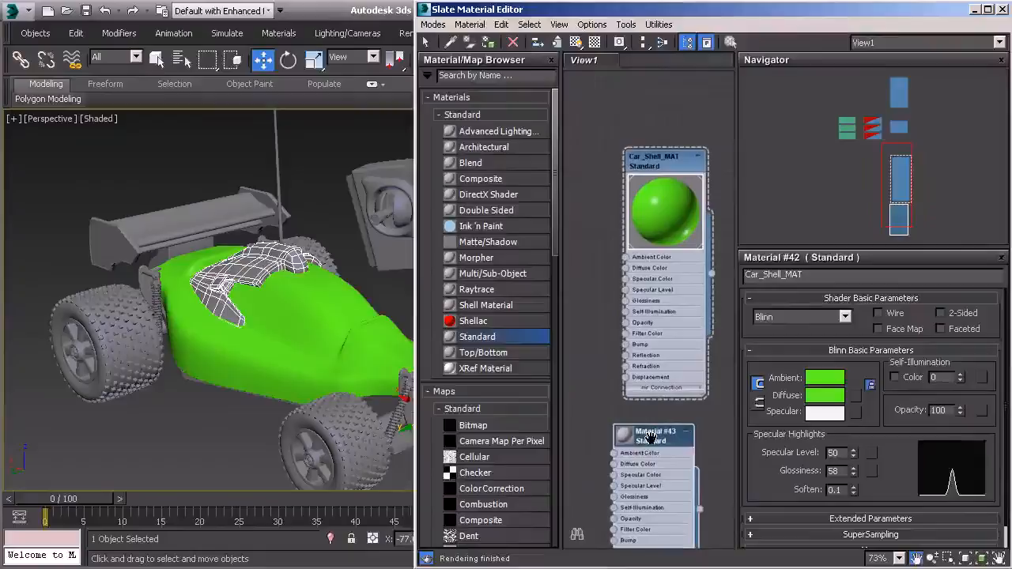
{"action": "left_click", "coordinate": [656, 211]}
{"action": "double_click", "coordinate": [657, 211]}
{"action": "left_click_drag", "start_coordinate": [656, 436], "coordinate": [660, 355]}
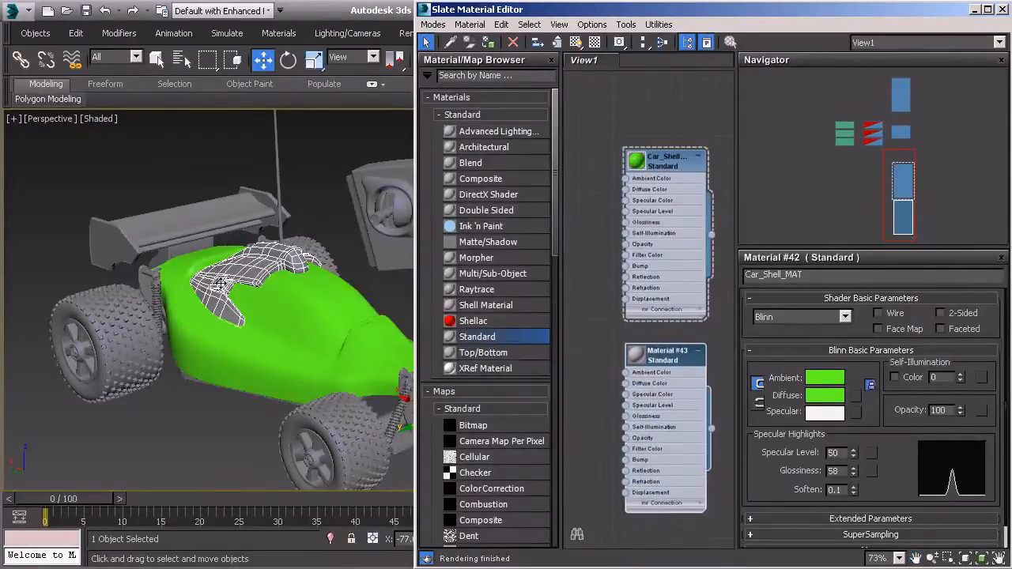
- Set the second Standard material's diffuse color to pure blue, RGB 0, 0, 255
{"action": "left_click", "coordinate": [662, 399]}
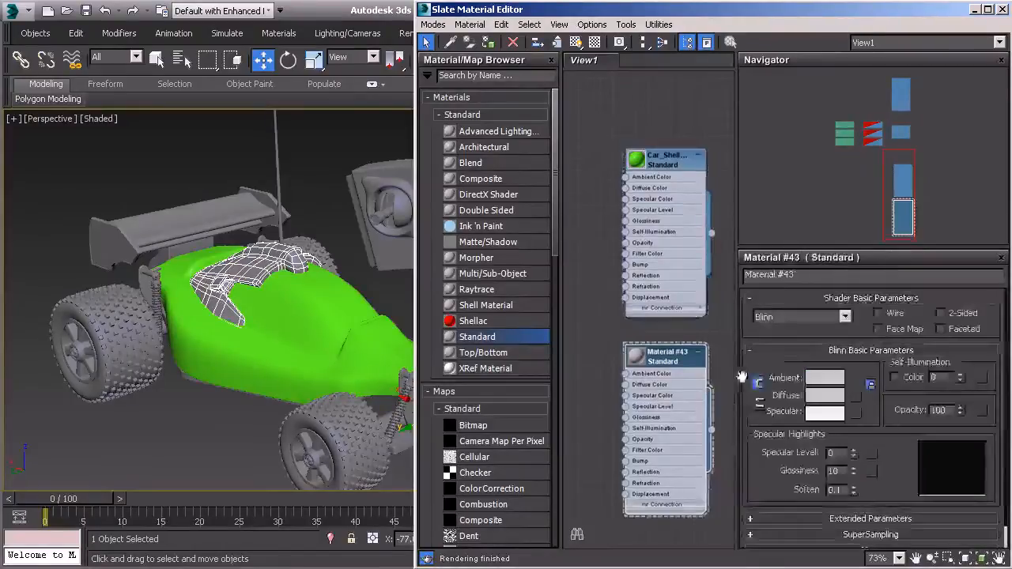
{"action": "left_click", "coordinate": [826, 396]}
{"action": "left_click", "coordinate": [135, 41]}
{"action": "left_click_drag", "start_coordinate": [135, 42], "coordinate": [137, 42]}
{"action": "left_click_drag", "start_coordinate": [193, 64], "coordinate": [193, 41]}
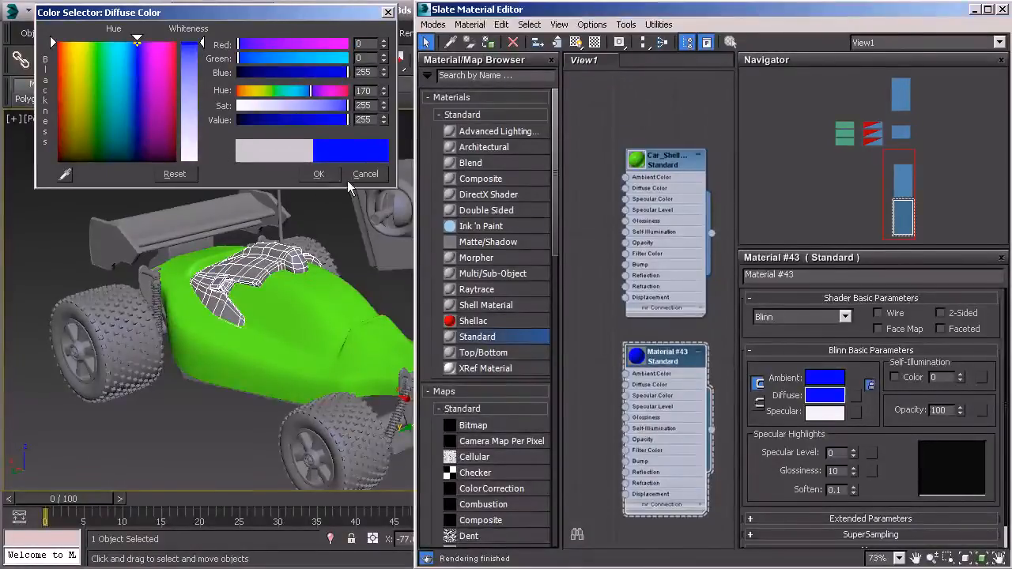
{"action": "left_click", "coordinate": [319, 174]}
- Match the blue material's highlights to Car_Shell_MAT with Specular Level 50 and Glossiness 58
{"action": "left_click_drag", "start_coordinate": [854, 454], "coordinate": [848, 411]}
{"action": "left_click_drag", "start_coordinate": [852, 467], "coordinate": [852, 444]}
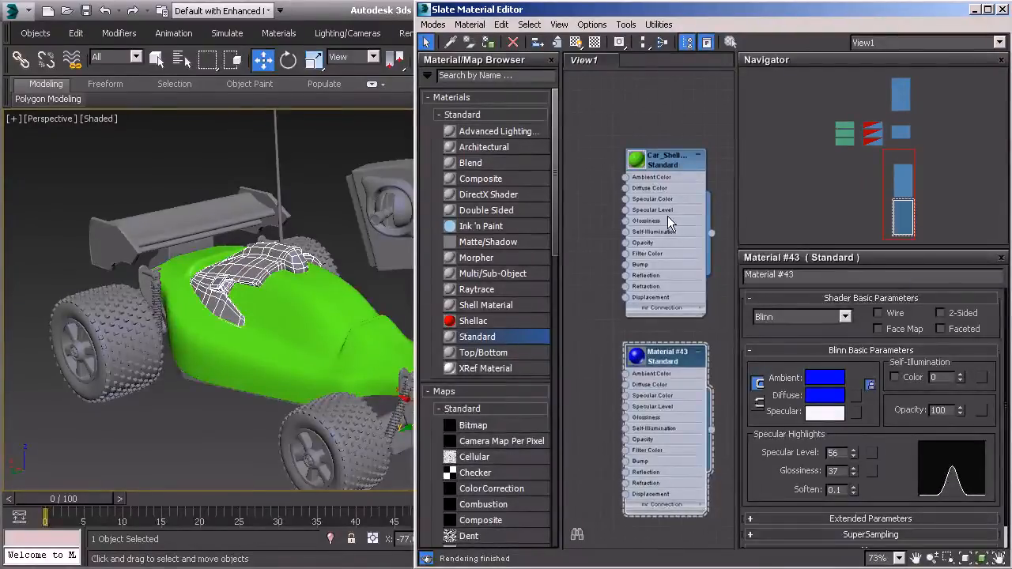
{"action": "double_click", "coordinate": [667, 216]}
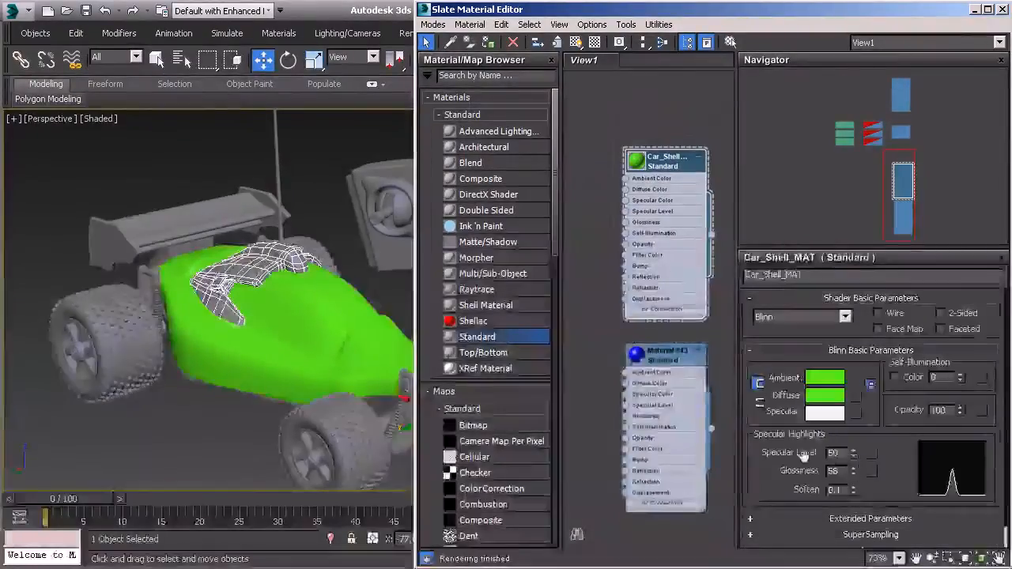
{"action": "double_click", "coordinate": [655, 408]}
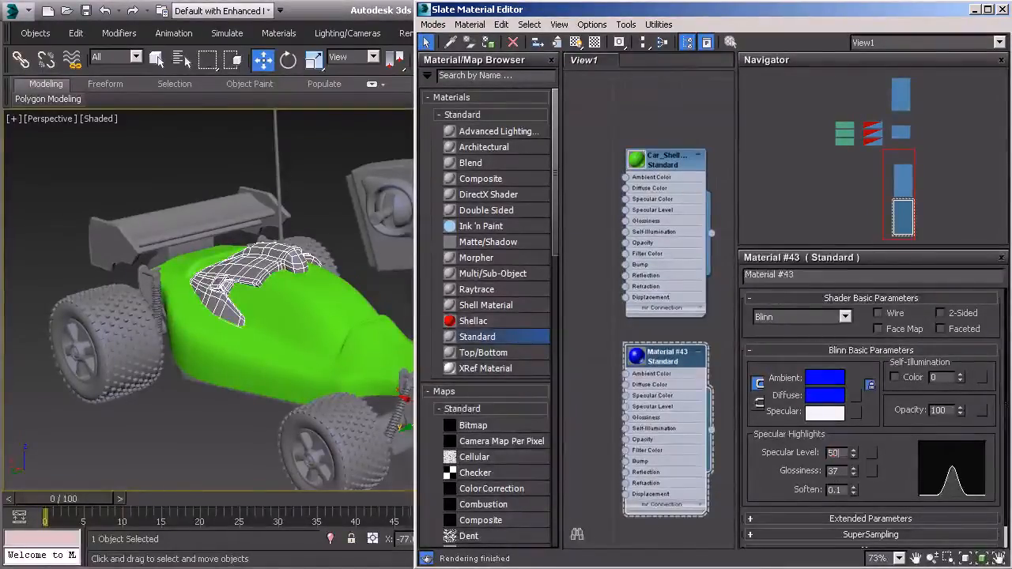
{"action": "key", "text": "Tab"}
{"action": "type", "text": "58"}
{"action": "key", "text": "Return"}
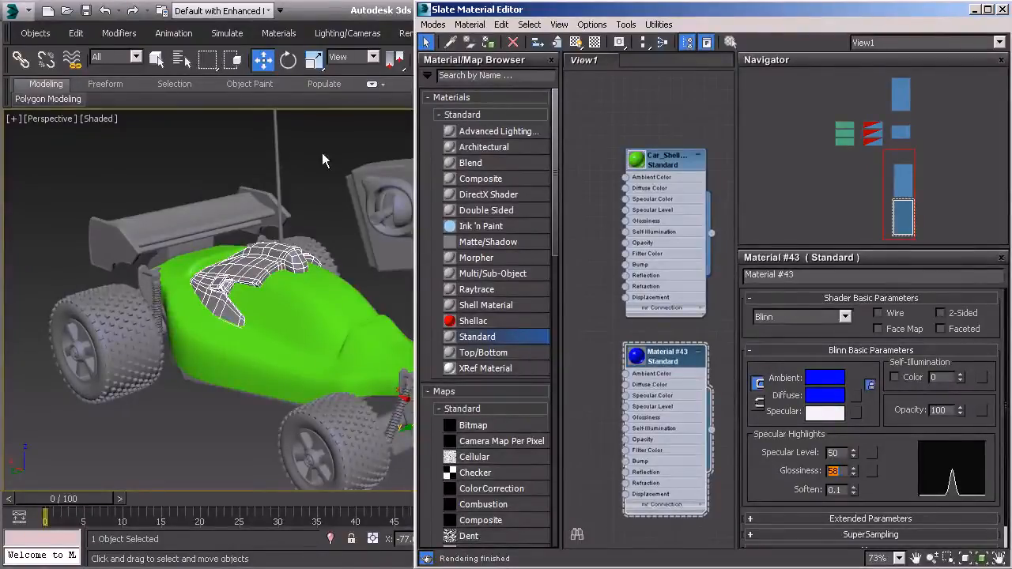
- Assign the blue material to the selected shell trim and to both end plates of the rear wing
{"action": "left_click", "coordinate": [489, 42]}
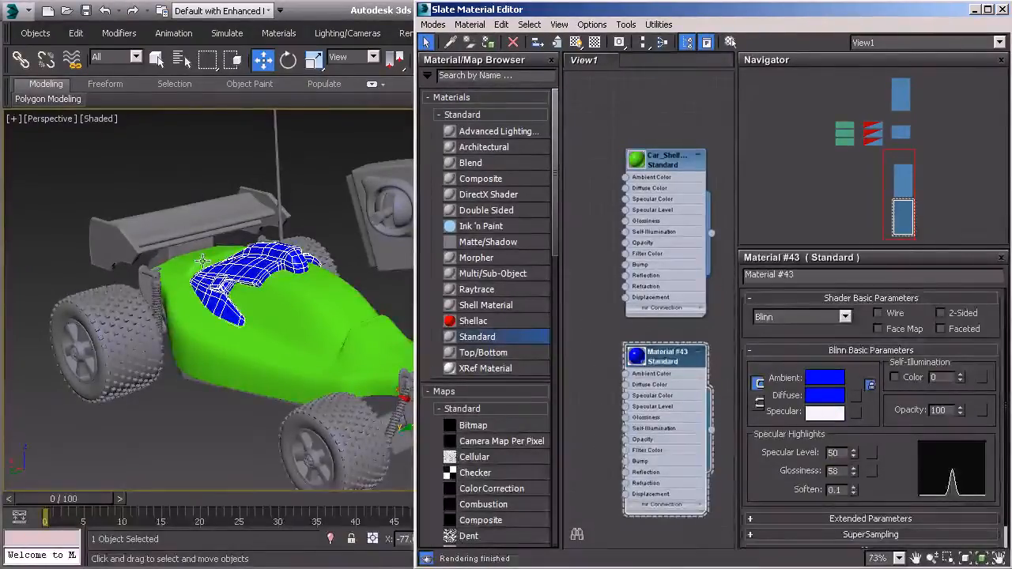
{"action": "middle_click_drag", "start_coordinate": [203, 261], "coordinate": [215, 262]}
{"action": "left_click", "coordinate": [147, 251]}
{"action": "left_click", "coordinate": [292, 206], "text": "ctrl"}
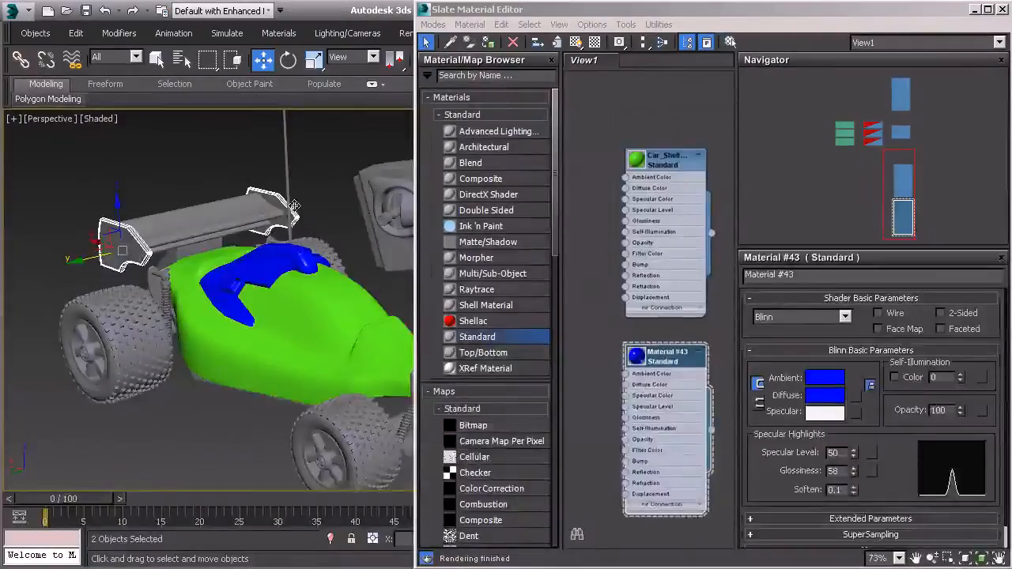
{"action": "left_click", "coordinate": [488, 42]}
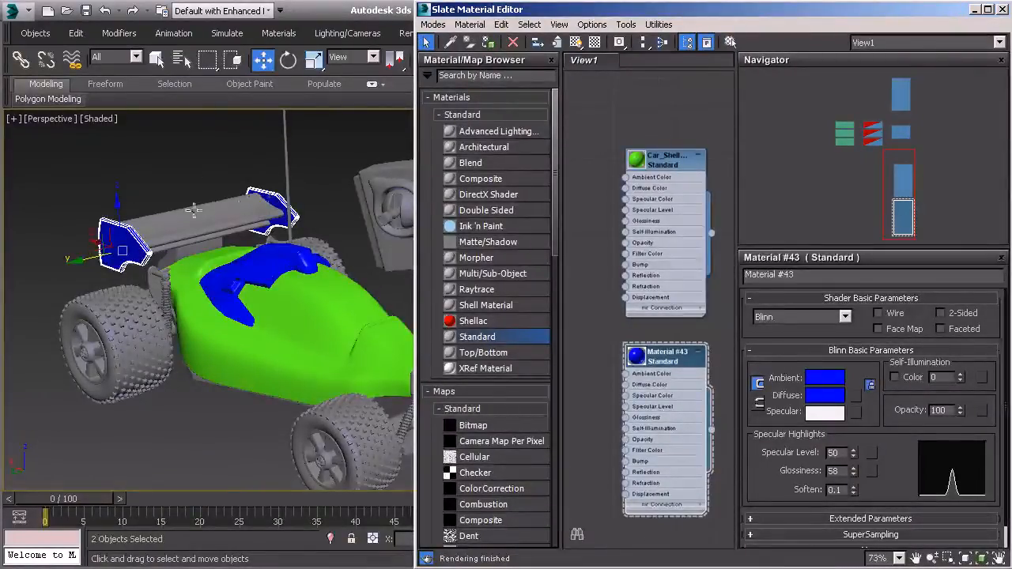
- Assign Car_Shell_MAT to the horizontal blades of the rear wing
{"action": "left_click", "coordinate": [189, 238]}
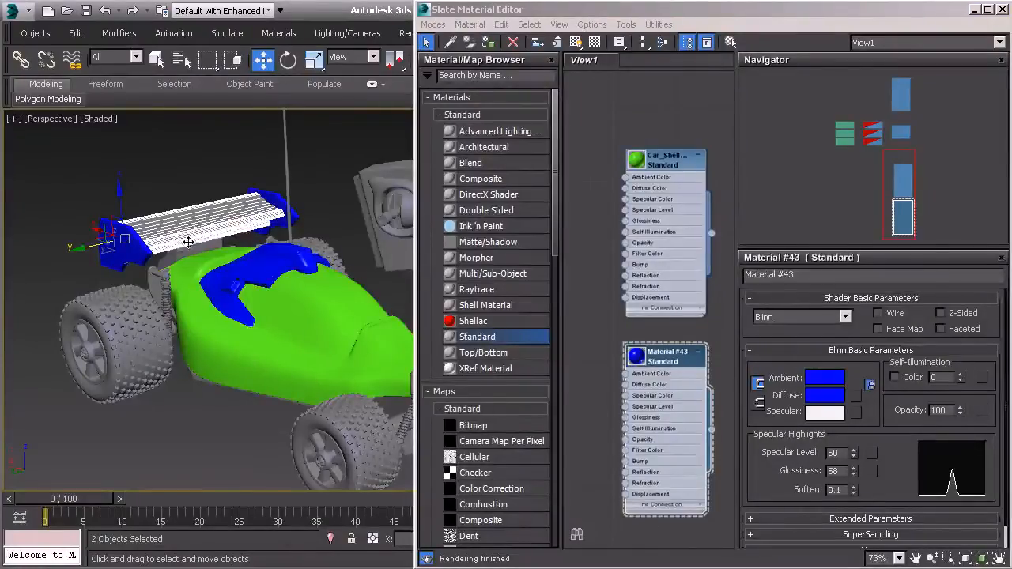
{"action": "double_click", "coordinate": [659, 218]}
{"action": "left_click", "coordinate": [487, 44]}
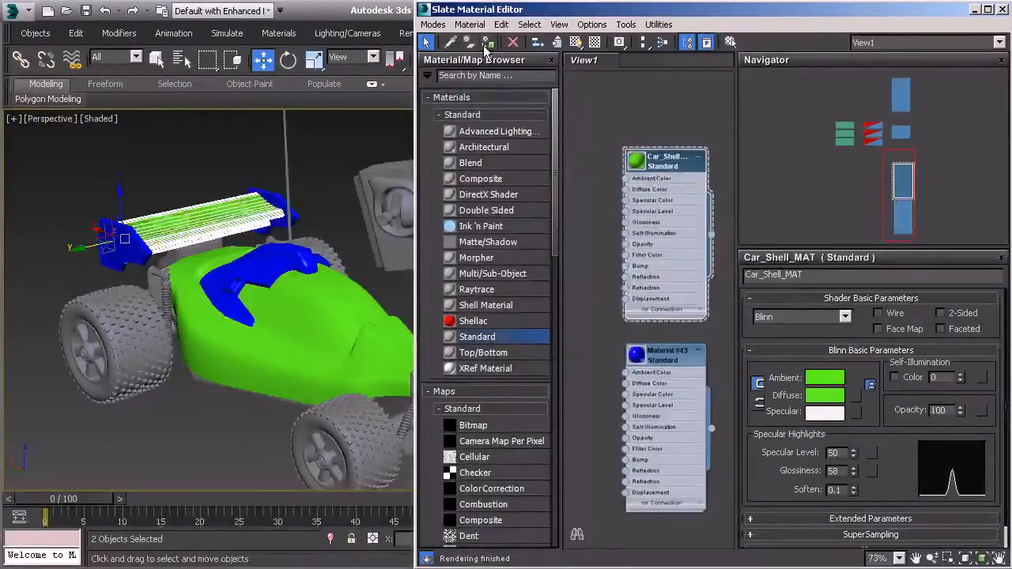
- Add a third Standard material below the blue one and set its diffuse color to near-black
{"action": "middle_click_drag", "start_coordinate": [173, 309], "coordinate": [308, 378], "text": "alt"}
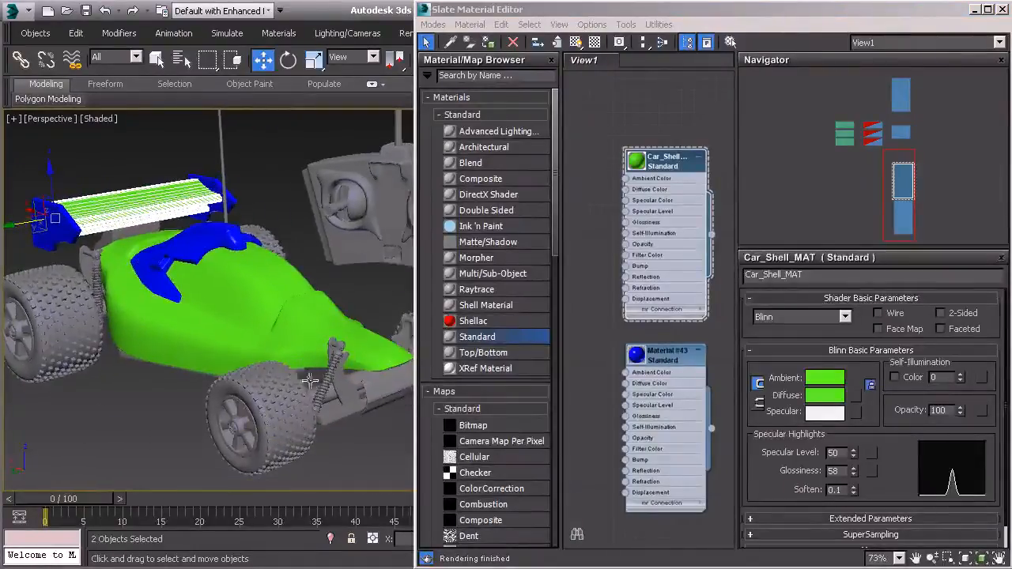
{"action": "middle_click_drag", "start_coordinate": [597, 410], "coordinate": [578, 269]}
{"action": "left_click_drag", "start_coordinate": [485, 345], "coordinate": [629, 399]}
{"action": "double_click", "coordinate": [644, 420]}
{"action": "left_click", "coordinate": [825, 395]}
{"action": "left_click_drag", "start_coordinate": [199, 114], "coordinate": [199, 54]}
{"action": "left_click", "coordinate": [316, 176]}
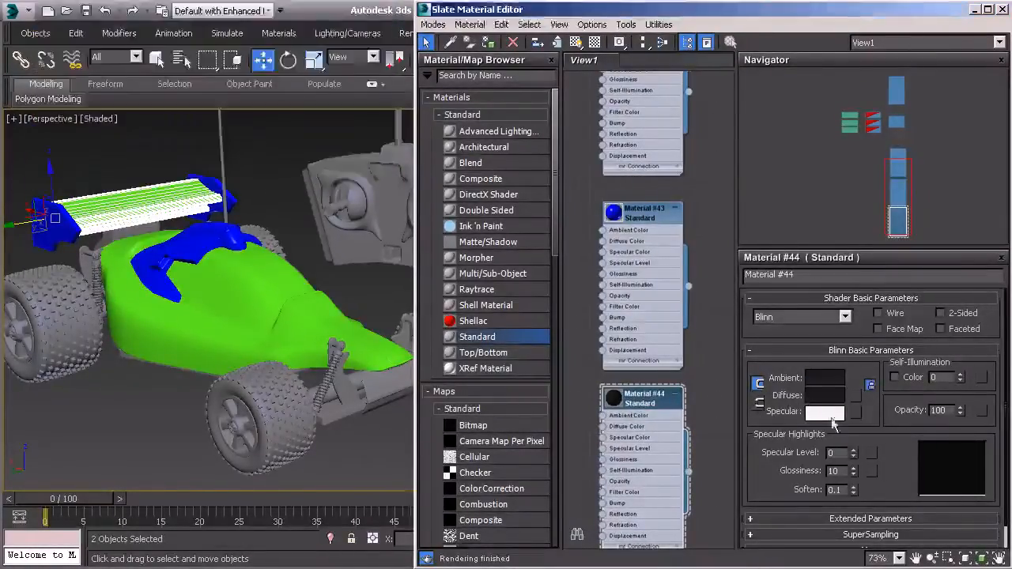
- Set the near-black material's Specular Level to 50 and Glossiness to 58
{"action": "left_click_drag", "start_coordinate": [840, 454], "coordinate": [805, 455]}
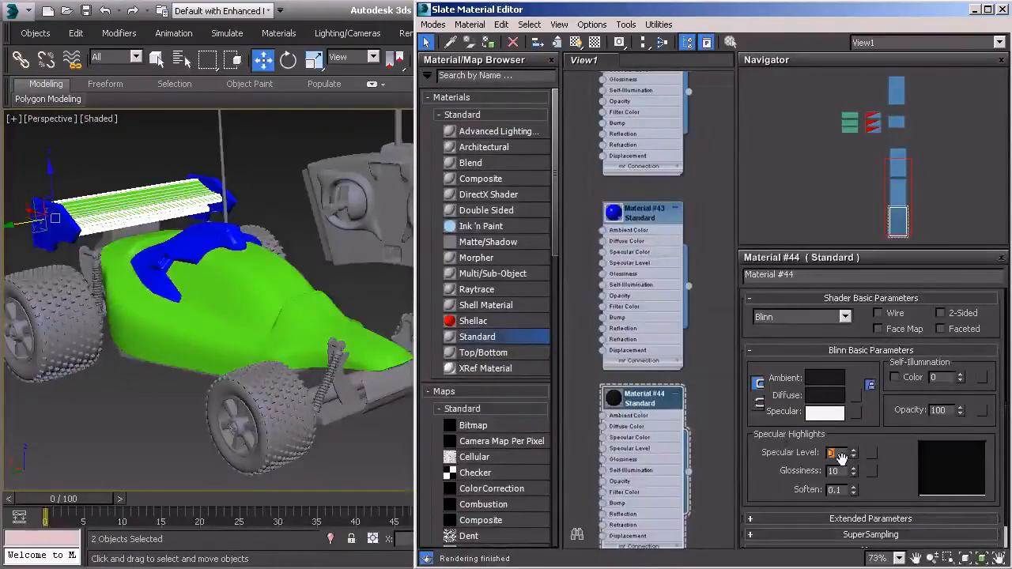
{"action": "type", "text": "50"}
{"action": "key", "text": "Return"}
{"action": "left_click_drag", "start_coordinate": [840, 471], "coordinate": [806, 475]}
{"action": "type", "text": "58"}
{"action": "key", "text": "Return"}
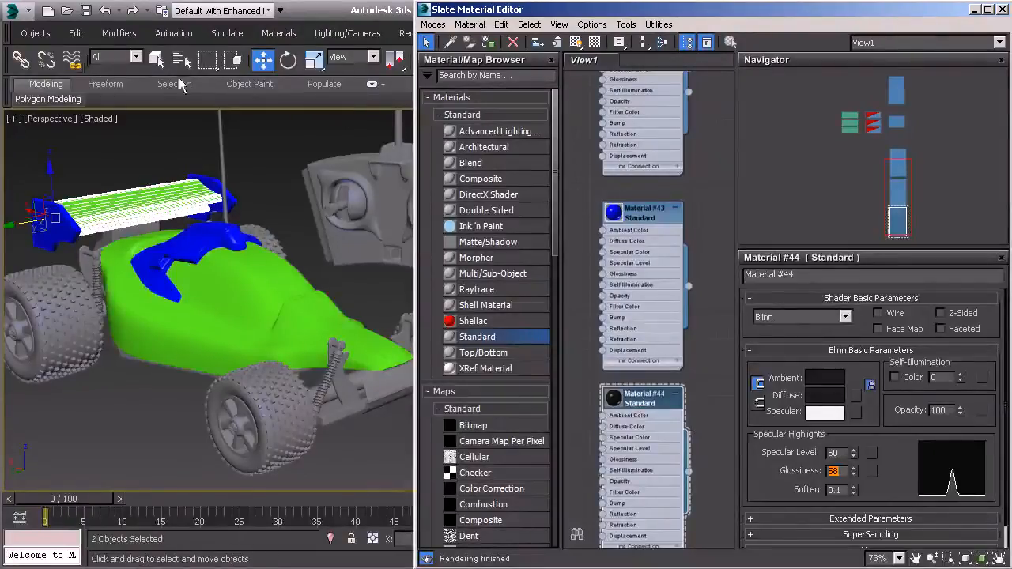
- Assign the near-black material to the car's chassis and its underside panel
{"action": "middle_click_drag", "start_coordinate": [163, 345], "coordinate": [57, 281], "text": "alt"}
{"action": "left_click", "coordinate": [178, 306]}
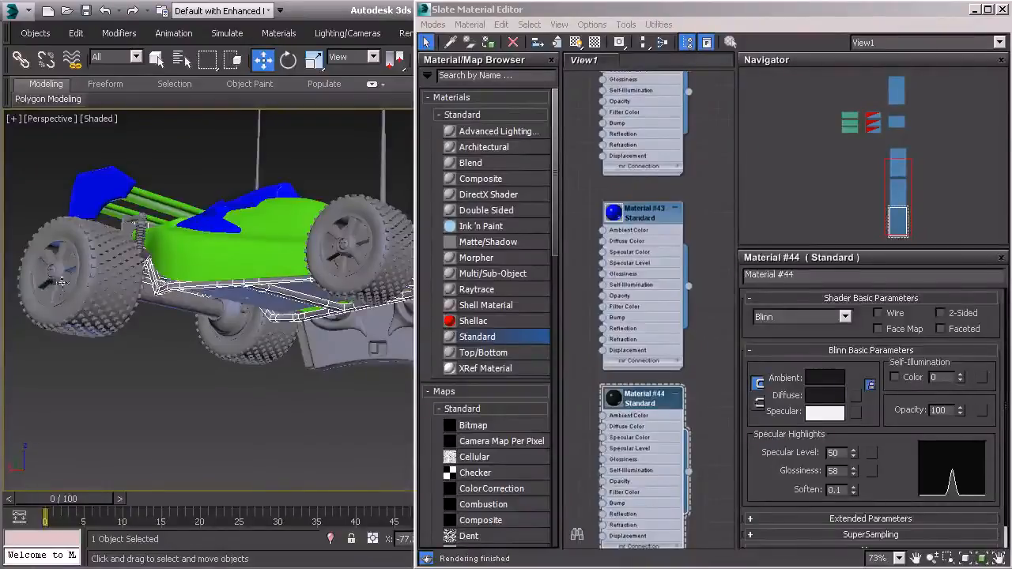
{"action": "left_click", "coordinate": [62, 282], "text": "ctrl"}
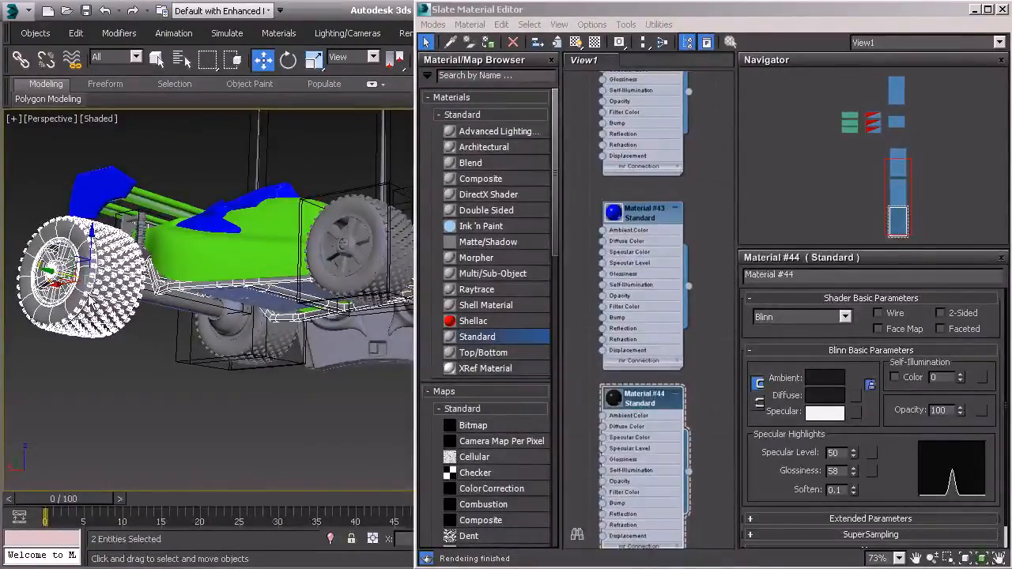
{"action": "left_click", "coordinate": [172, 288]}
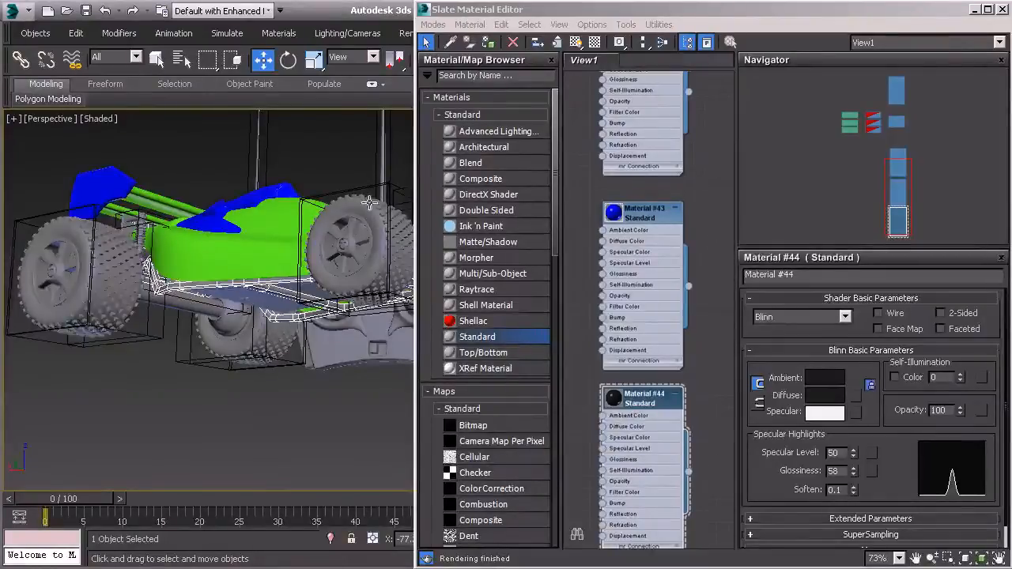
{"action": "middle_click_drag", "start_coordinate": [335, 305], "coordinate": [304, 248], "text": "alt"}
{"action": "left_click", "coordinate": [303, 247]}
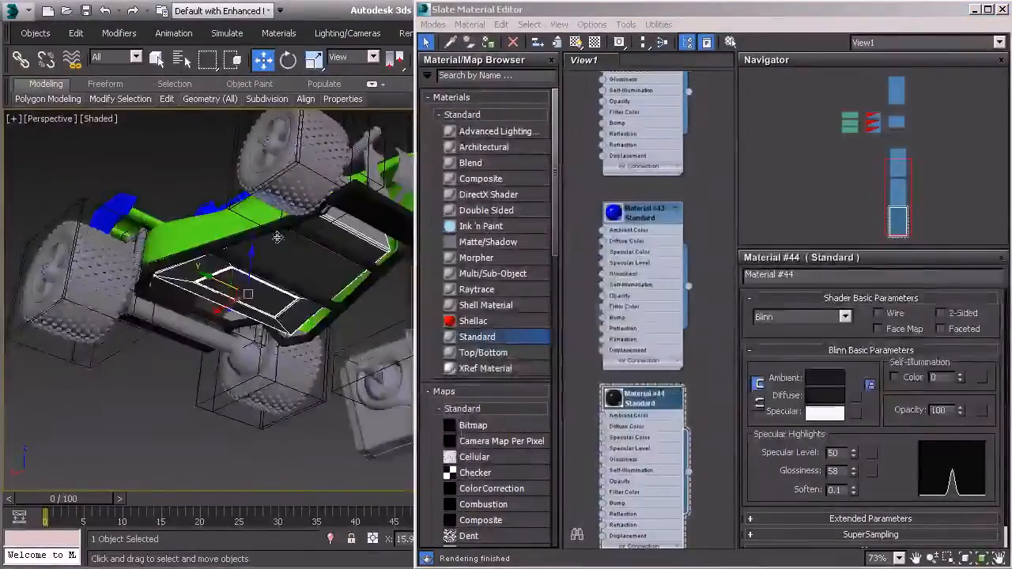
- Assign the near-black material to the raised underside panel and to the ribbed housing at the car's rear
{"action": "left_click", "coordinate": [488, 47]}
{"action": "middle_click_drag", "start_coordinate": [262, 245], "coordinate": [294, 271], "text": "alt"}
{"action": "left_click", "coordinate": [321, 232]}
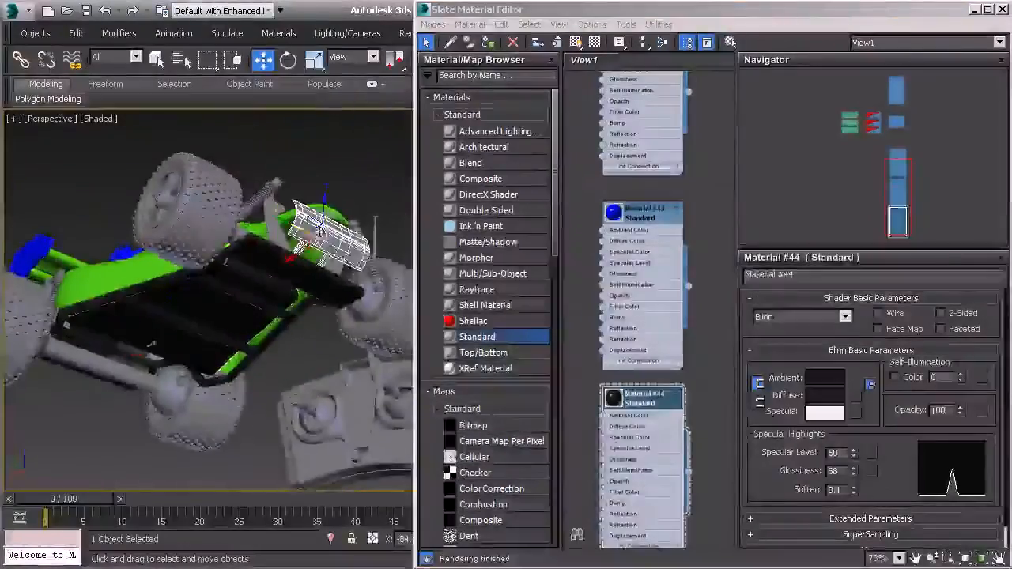
{"action": "left_click", "coordinate": [489, 46]}
- Assign the near-black material to the front and rear axle tubes under the chassis
{"action": "middle_click_drag", "start_coordinate": [286, 237], "coordinate": [232, 309], "text": "alt"}
{"action": "scroll", "coordinate": [241, 273], "scroll_direction": "up", "scroll_amount": 3}
{"action": "left_click", "coordinate": [243, 273]}
{"action": "middle_click_drag", "start_coordinate": [243, 273], "coordinate": [316, 207], "text": "alt"}
{"action": "left_click", "coordinate": [134, 378], "text": "ctrl"}
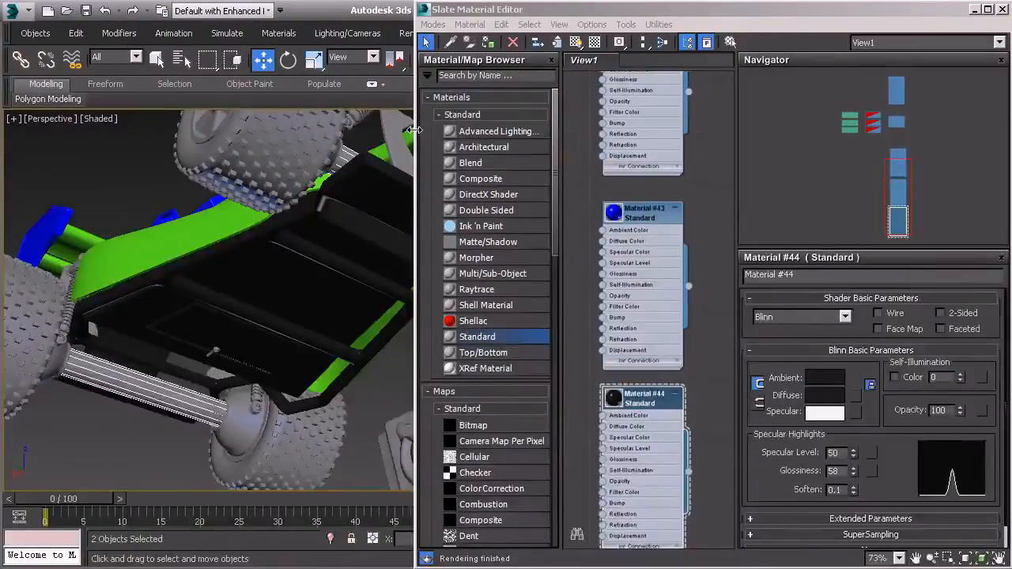
{"action": "left_click", "coordinate": [489, 45]}
- Assign the near-black material to the body of the remote control behind the car
{"action": "middle_click_drag", "start_coordinate": [282, 305], "coordinate": [201, 288], "text": "alt"}
{"action": "scroll", "coordinate": [229, 269], "scroll_direction": "up", "scroll_amount": 2}
{"action": "middle_click_drag", "start_coordinate": [245, 237], "coordinate": [252, 323]}
{"action": "scroll", "coordinate": [279, 296], "scroll_direction": "down", "scroll_amount": 3}
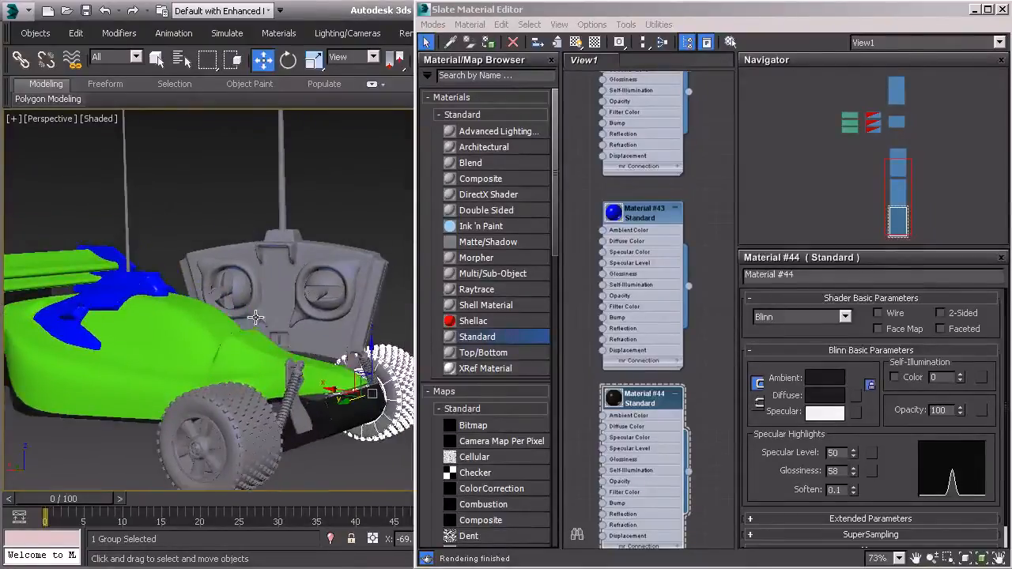
{"action": "middle_click_drag", "start_coordinate": [263, 379], "coordinate": [226, 433], "text": "alt"}
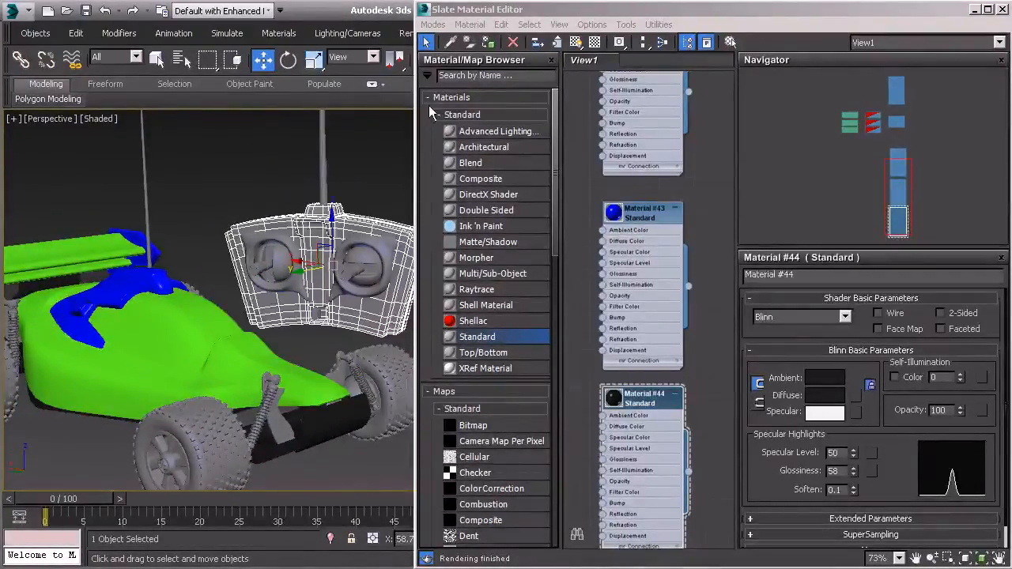
- Select the near rear wheel and open its group so its parts can be picked individually
{"action": "middle_click_drag", "start_coordinate": [282, 285], "coordinate": [135, 292], "text": "alt"}
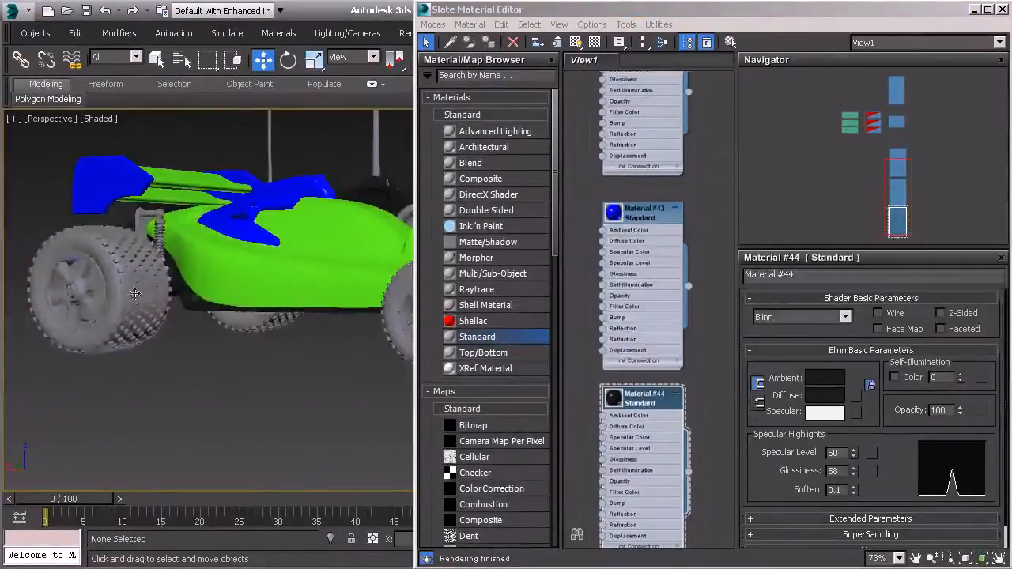
{"action": "left_click", "coordinate": [84, 36]}
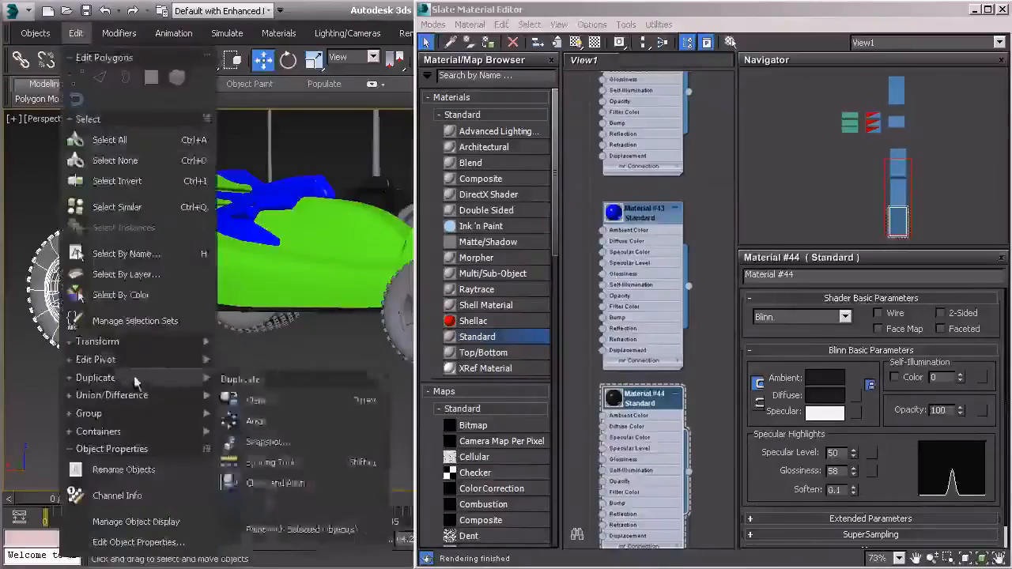
{"action": "mouse_move", "coordinate": [143, 418]}
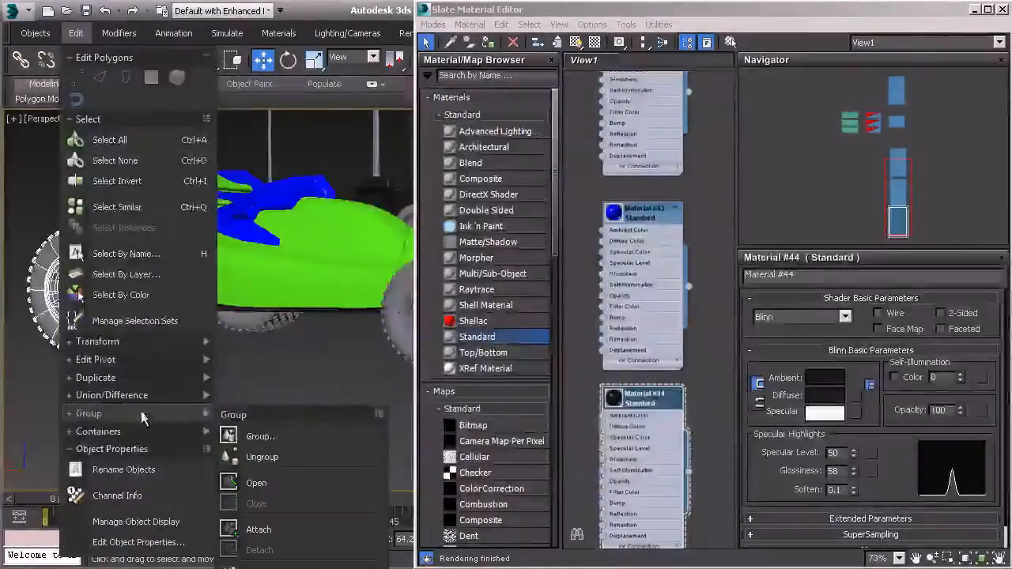
{"action": "left_click", "coordinate": [258, 528]}
- Assign the near-black material to the opened rear wheel's spoked rim and its inner hub cone
{"action": "middle_click_drag", "start_coordinate": [90, 288], "coordinate": [276, 311]}
{"action": "scroll", "coordinate": [171, 295], "scroll_direction": "up", "scroll_amount": 4}
{"action": "middle_click_drag", "start_coordinate": [160, 300], "coordinate": [172, 302], "text": "alt"}
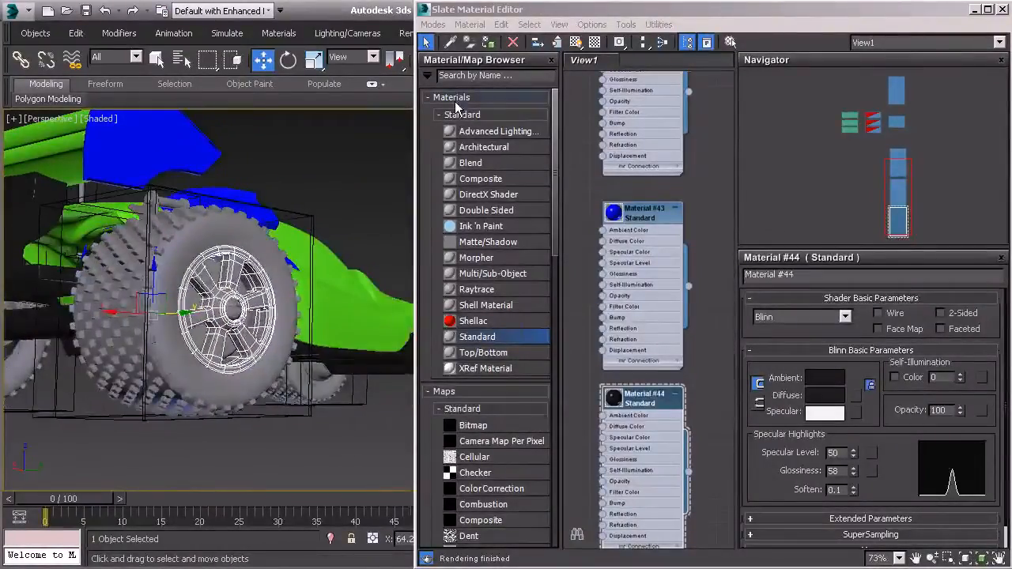
{"action": "middle_click_drag", "start_coordinate": [387, 351], "coordinate": [133, 367]}
{"action": "key", "text": "z"}
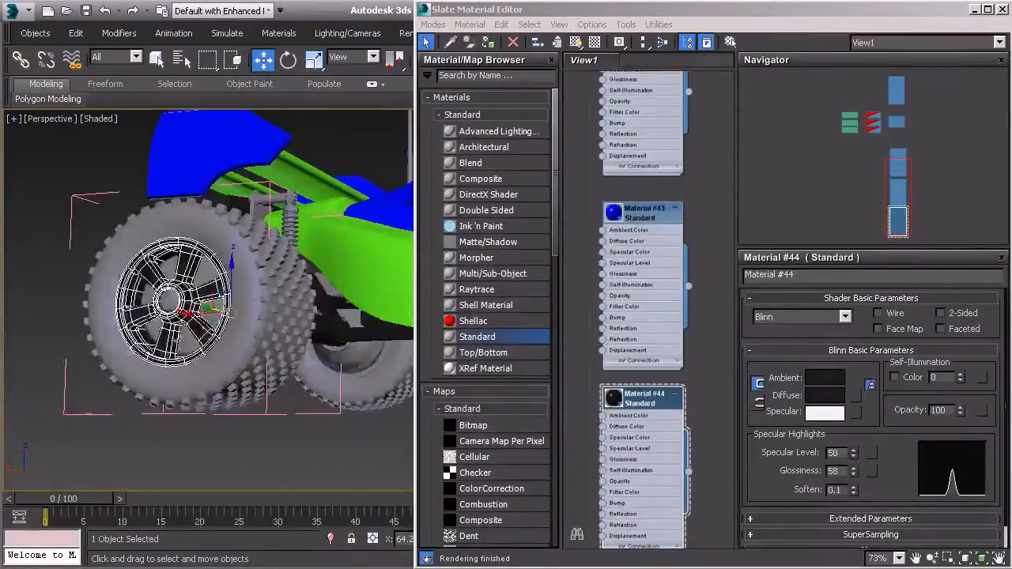
{"action": "left_click", "coordinate": [490, 47]}
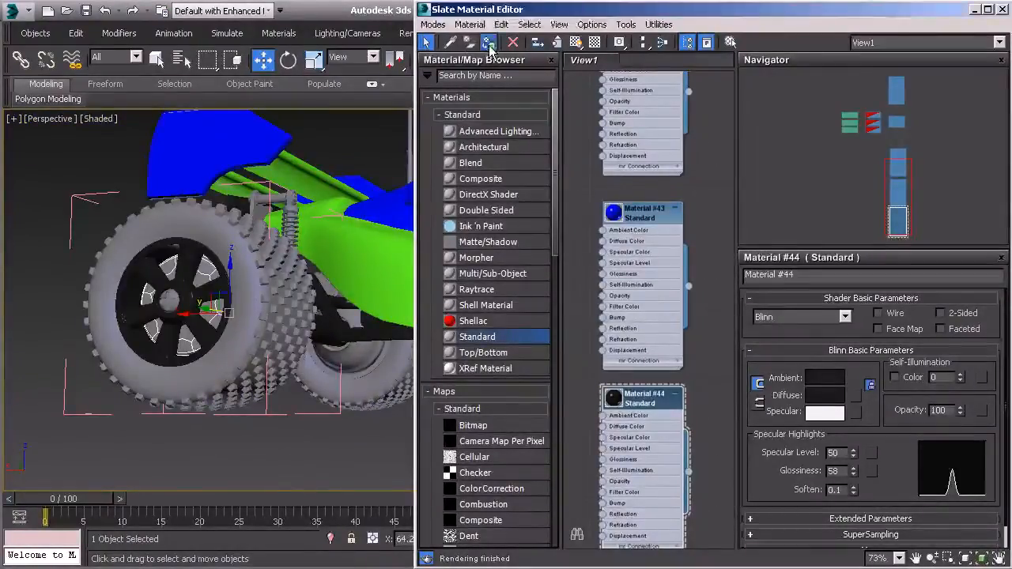
- Select the three remaining wheel groups together and open them
{"action": "middle_click_drag", "start_coordinate": [210, 327], "coordinate": [328, 360], "text": "alt"}
{"action": "middle_click_drag", "start_coordinate": [211, 327], "coordinate": [356, 317]}
{"action": "middle_click_drag", "start_coordinate": [187, 343], "coordinate": [151, 337], "text": "alt"}
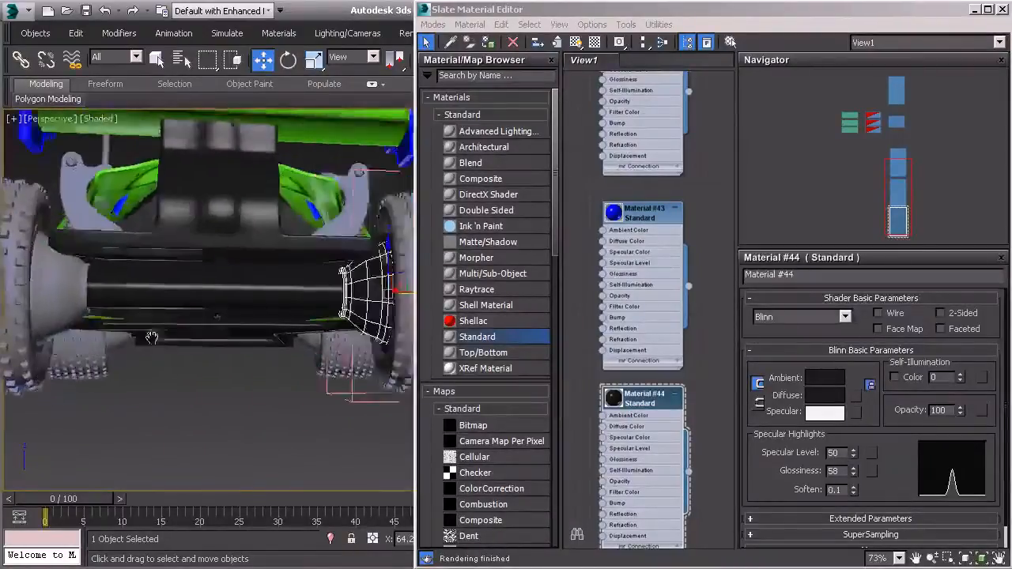
{"action": "middle_click_drag", "start_coordinate": [346, 333], "coordinate": [240, 361], "text": "alt"}
{"action": "left_click", "coordinate": [83, 367]}
{"action": "left_click", "coordinate": [296, 343], "text": "ctrl"}
{"action": "left_click", "coordinate": [379, 320], "text": "ctrl"}
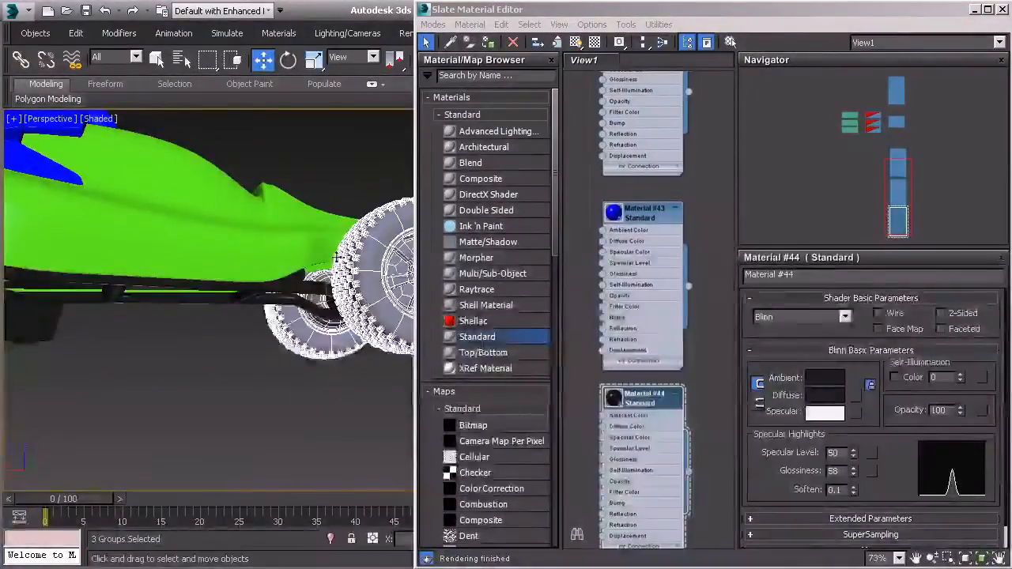
{"action": "left_click", "coordinate": [75, 33]}
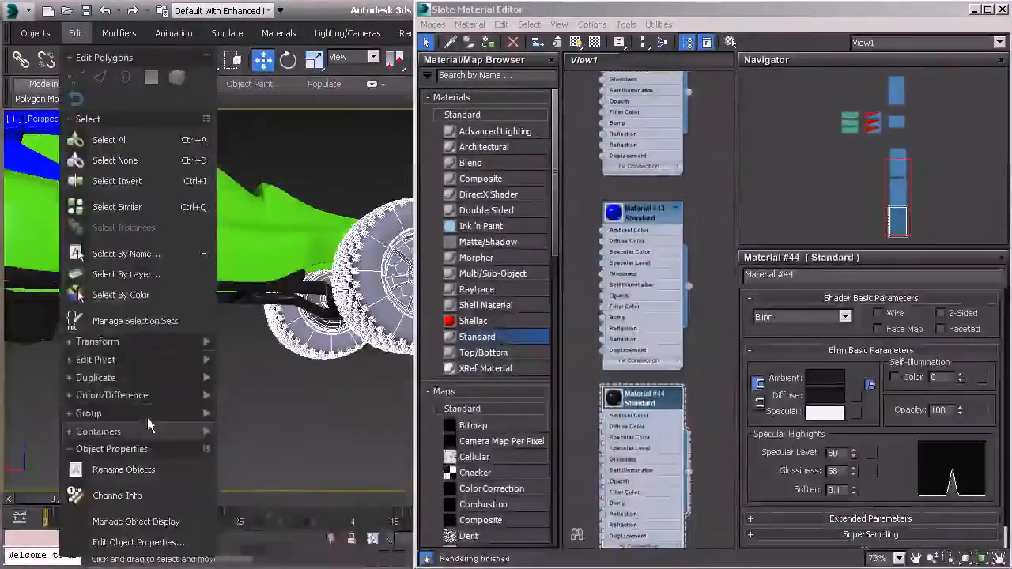
{"action": "mouse_move", "coordinate": [151, 412]}
{"action": "left_click", "coordinate": [255, 482]}
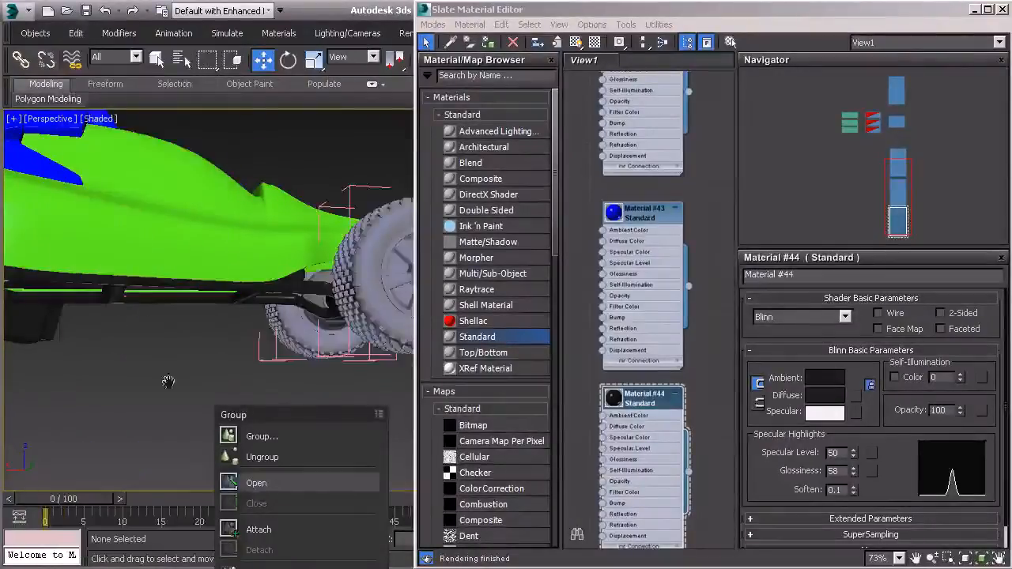
- Select the rims and inner hub cones of the three remaining wheels and assign the near-black material to them
{"action": "middle_click_drag", "start_coordinate": [168, 382], "coordinate": [405, 377]}
{"action": "middle_click_drag", "start_coordinate": [169, 361], "coordinate": [310, 370], "text": "alt"}
{"action": "middle_click_drag", "start_coordinate": [192, 291], "coordinate": [299, 297], "text": "alt"}
{"action": "left_click", "coordinate": [120, 256], "text": "ctrl"}
{"action": "middle_click_drag", "start_coordinate": [95, 298], "coordinate": [340, 308]}
{"action": "left_click", "coordinate": [257, 305], "text": "ctrl"}
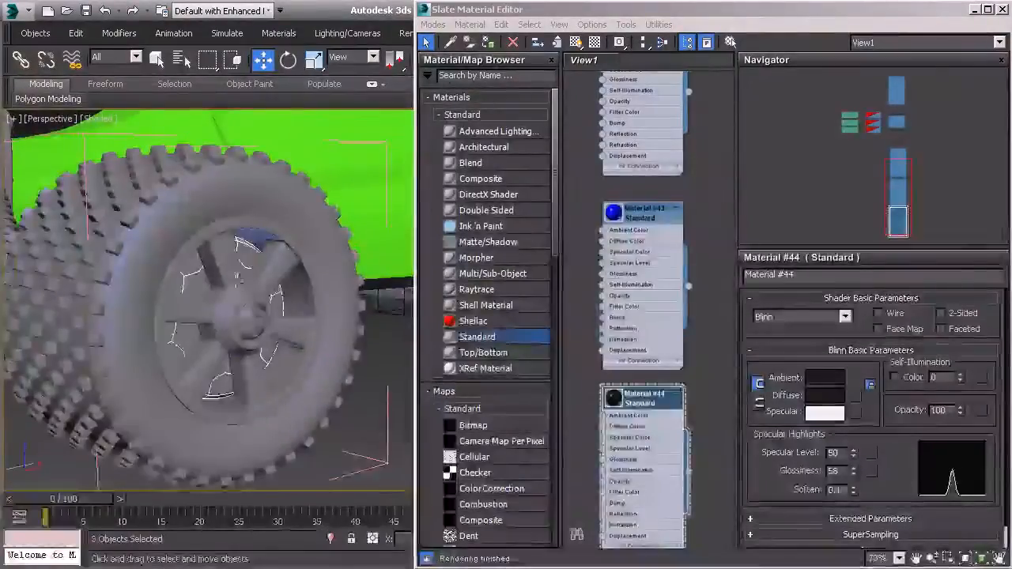
{"action": "scroll", "coordinate": [257, 305], "scroll_direction": "down", "scroll_amount": 5}
{"action": "middle_click_drag", "start_coordinate": [158, 304], "coordinate": [292, 312], "text": "alt"}
{"action": "mouse_move", "coordinate": [119, 312]}
{"action": "middle_mouse_down"}
{"action": "mouse_move", "coordinate": [330, 316]}
{"action": "mouse_move", "coordinate": [182, 310]}
{"action": "mouse_move", "coordinate": [236, 312]}
{"action": "middle_mouse_up"}
{"action": "middle_click_drag", "start_coordinate": [337, 287], "coordinate": [174, 308], "text": "alt"}
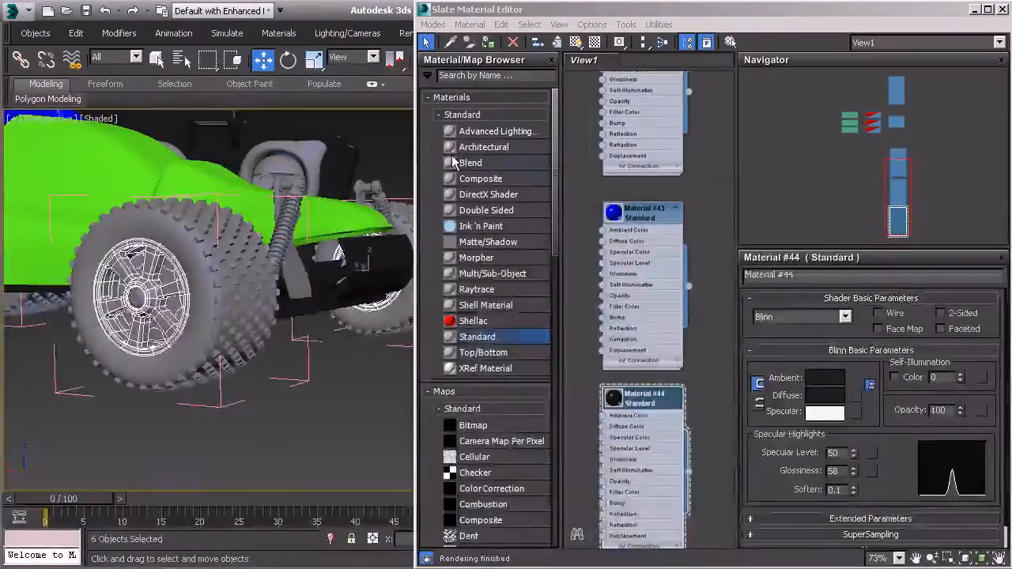
{"action": "left_click", "coordinate": [490, 46]}
- Select the front and rear shock absorber groups together and open them
{"action": "left_click", "coordinate": [303, 407]}
{"action": "middle_click_drag", "start_coordinate": [147, 343], "coordinate": [228, 334]}
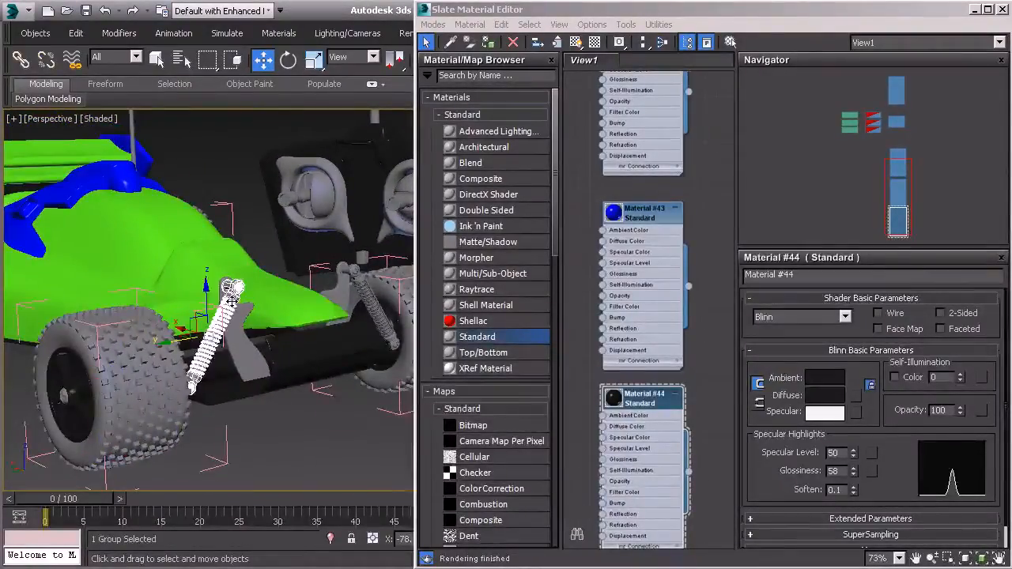
{"action": "middle_click_drag", "start_coordinate": [352, 271], "coordinate": [220, 215], "text": "alt"}
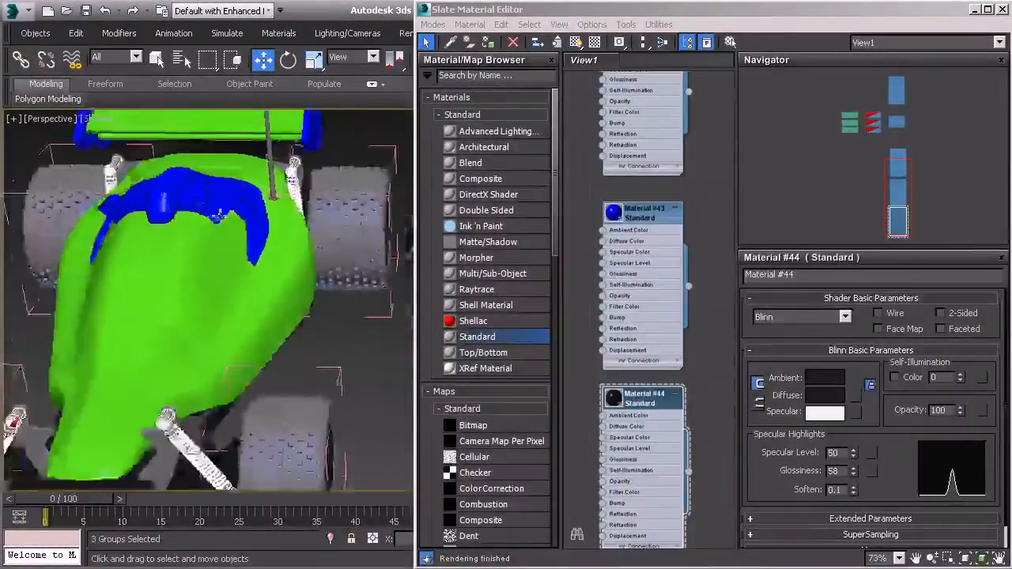
{"action": "left_click", "coordinate": [76, 34]}
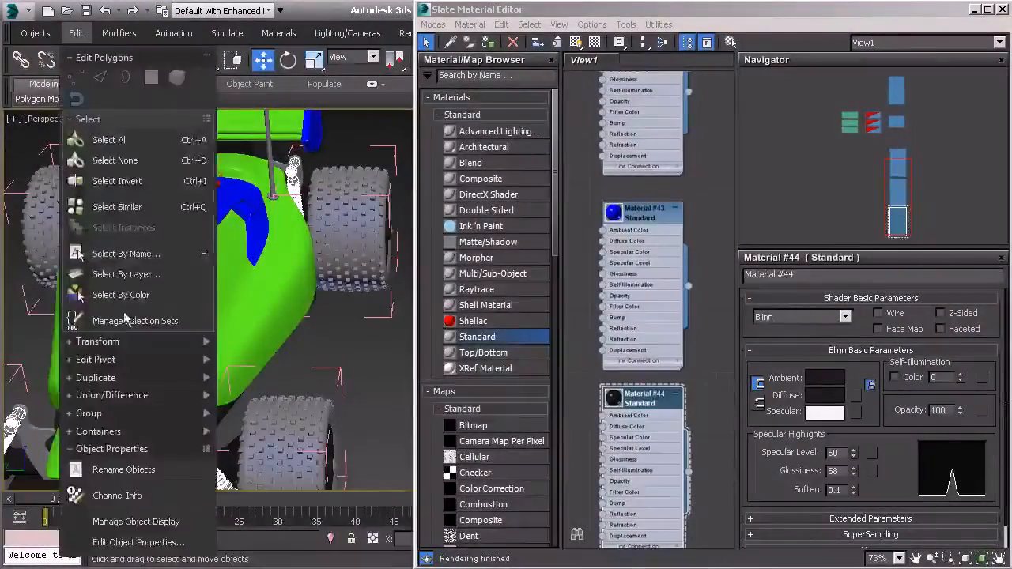
{"action": "mouse_move", "coordinate": [131, 421]}
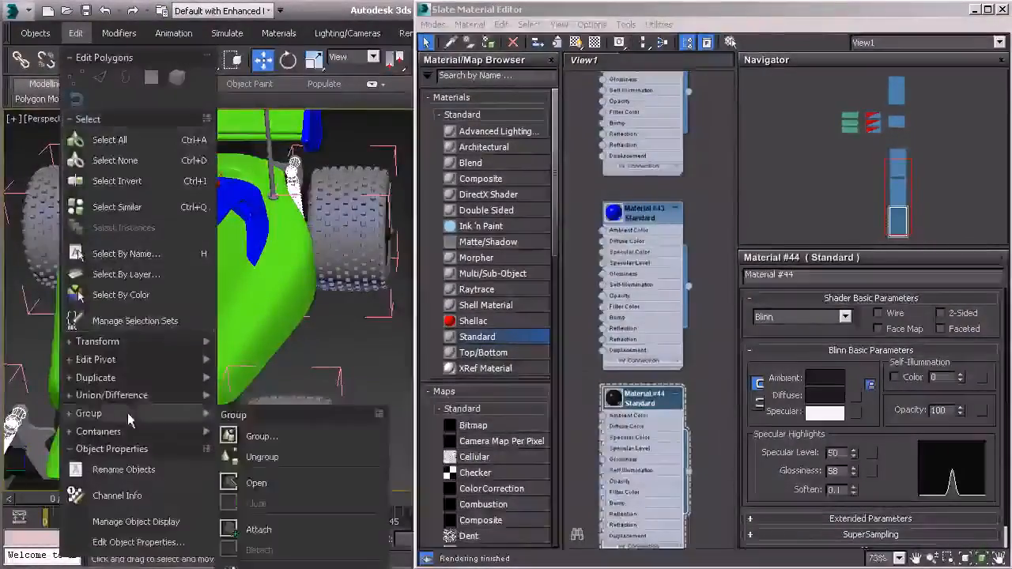
{"action": "left_click", "coordinate": [259, 484]}
- Check on the rear and front shock absorbers whether their parts can be selected individually
{"action": "left_click", "coordinate": [293, 184]}
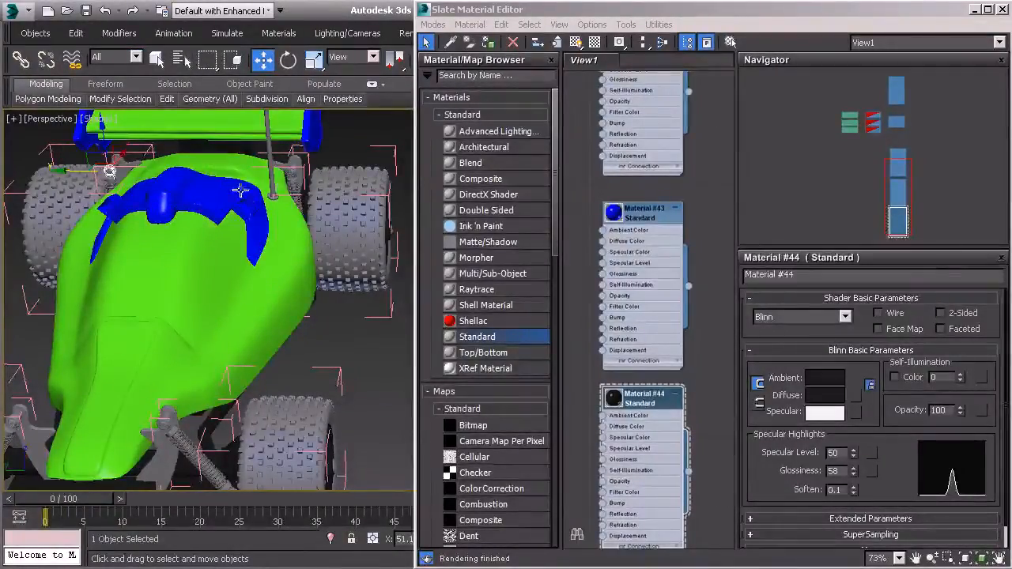
{"action": "middle_click_drag", "start_coordinate": [93, 200], "coordinate": [199, 176], "text": "alt"}
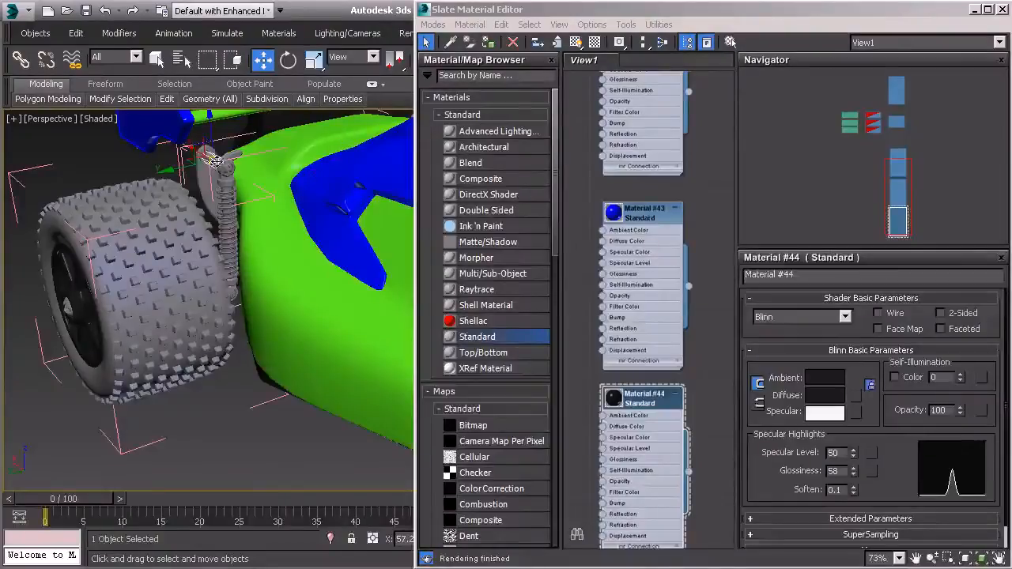
{"action": "middle_click_drag", "start_coordinate": [247, 197], "coordinate": [102, 239], "text": "alt"}
{"action": "left_click", "coordinate": [228, 257]}
{"action": "middle_click_drag", "start_coordinate": [246, 267], "coordinate": [186, 239], "text": "alt"}
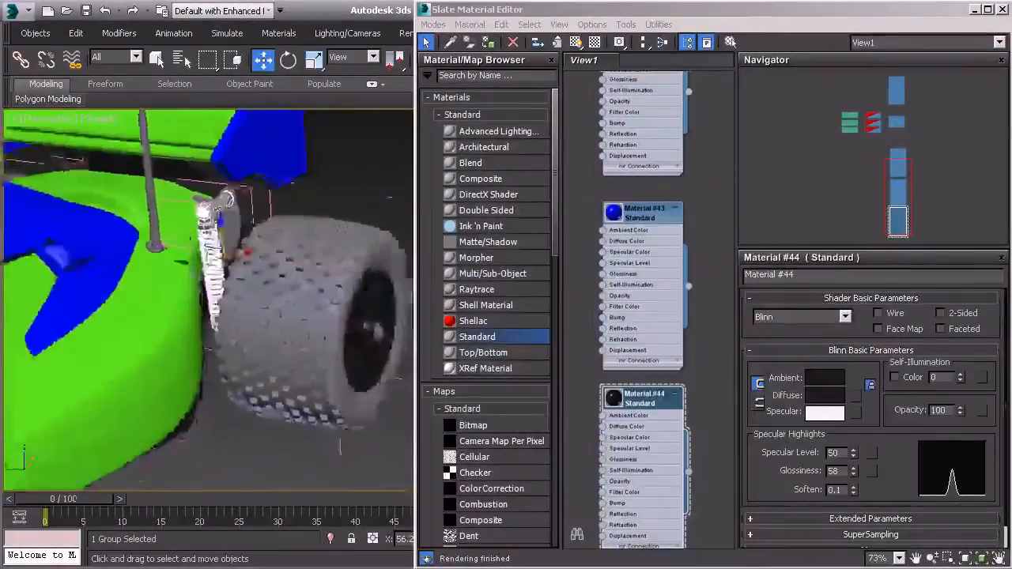
{"action": "scroll", "coordinate": [186, 240], "scroll_direction": "down", "scroll_amount": 4}
{"action": "middle_click_drag", "start_coordinate": [78, 373], "coordinate": [234, 327]}
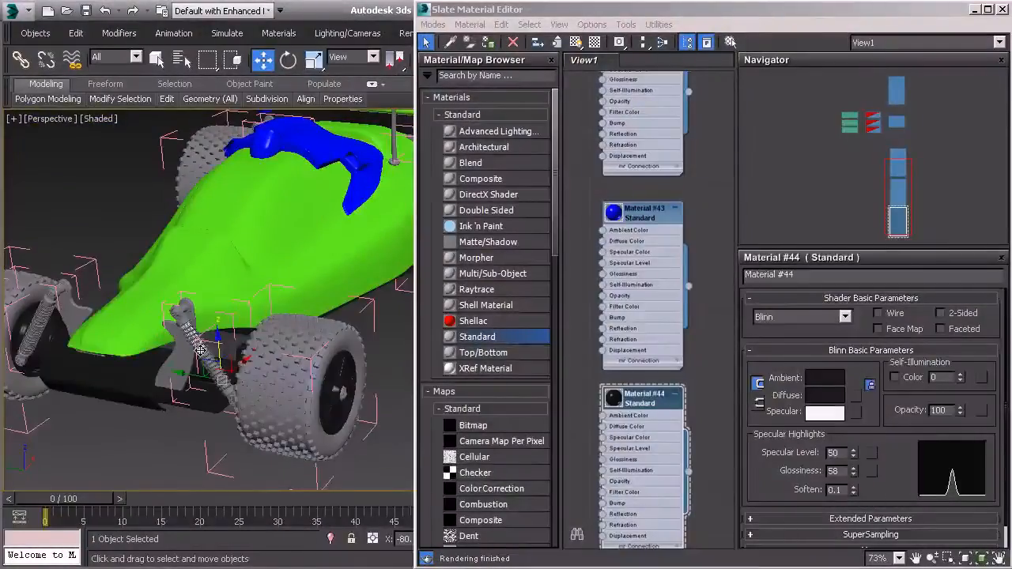
- Open the nested group of the rear shock absorber next to the antenna
{"action": "middle_click_drag", "start_coordinate": [274, 261], "coordinate": [82, 382]}
{"action": "left_click", "coordinate": [237, 283]}
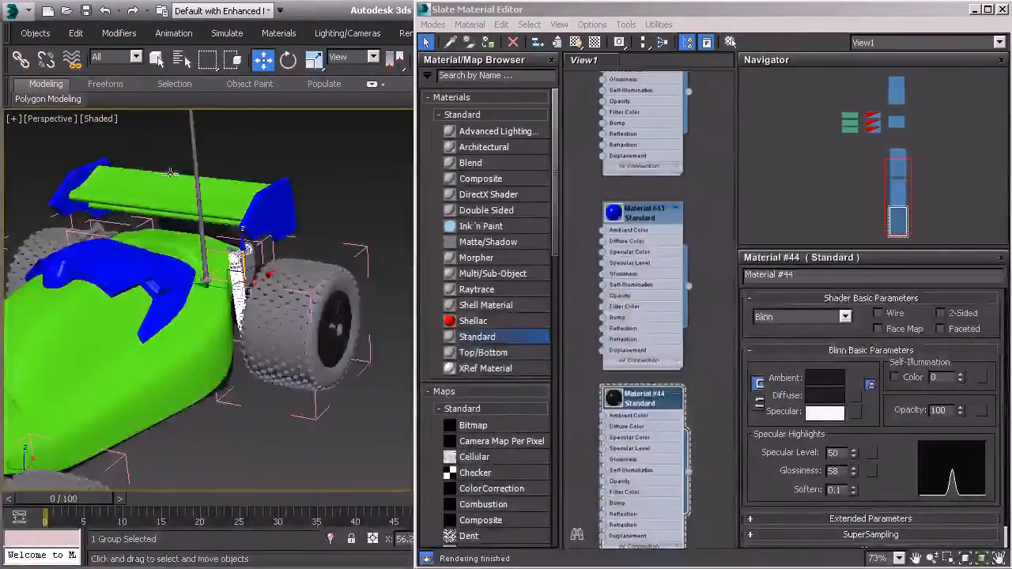
{"action": "left_click", "coordinate": [76, 34]}
{"action": "mouse_move", "coordinate": [119, 413]}
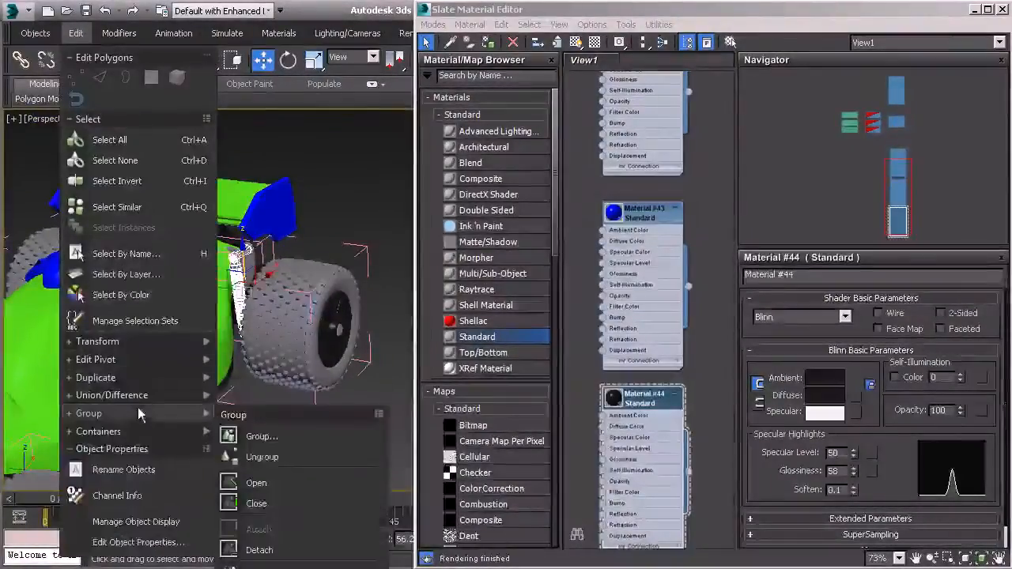
{"action": "left_click", "coordinate": [254, 484]}
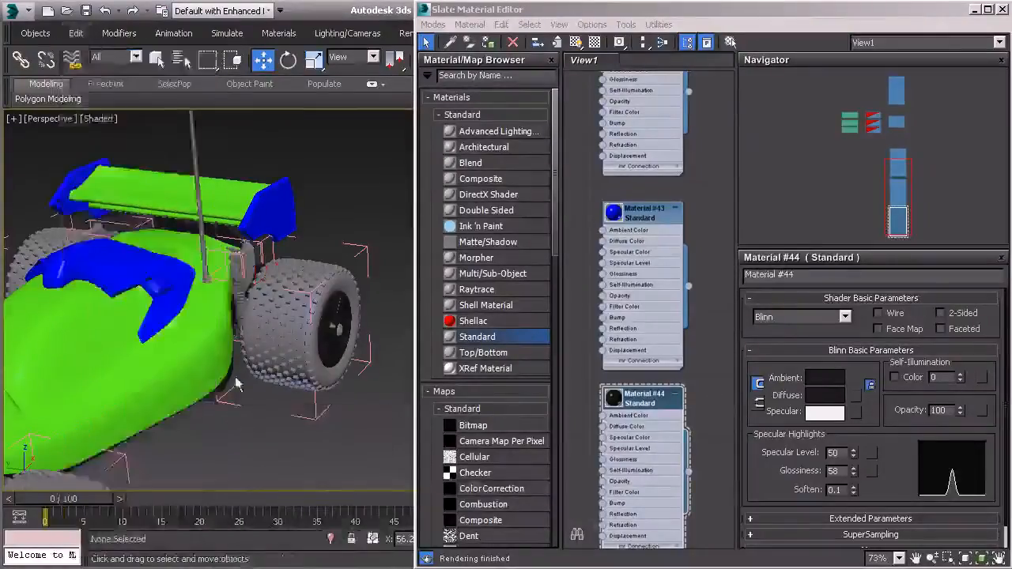
- Select the inner rod, collars and end pieces of the rear shock absorber next to the antenna, leaving out the spring
{"action": "scroll", "coordinate": [236, 270], "scroll_direction": "up", "scroll_amount": 5}
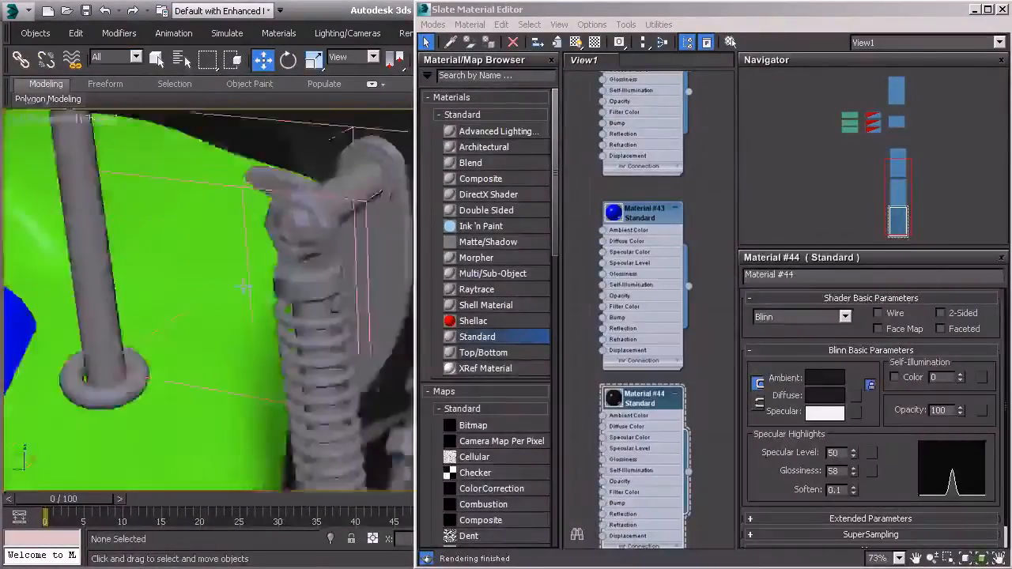
{"action": "left_click", "coordinate": [315, 267]}
{"action": "left_click", "coordinate": [317, 310], "text": "ctrl"}
{"action": "middle_click_drag", "start_coordinate": [320, 321], "coordinate": [260, 405]}
{"action": "left_click", "coordinate": [287, 161], "text": "ctrl"}
{"action": "middle_click_drag", "start_coordinate": [267, 187], "coordinate": [225, 190], "text": "alt"}
{"action": "middle_click_drag", "start_coordinate": [283, 206], "coordinate": [282, 216], "text": "alt"}
{"action": "middle_click_drag", "start_coordinate": [235, 253], "coordinate": [282, 343], "text": "alt"}
{"action": "left_click", "coordinate": [326, 356], "text": "alt"}
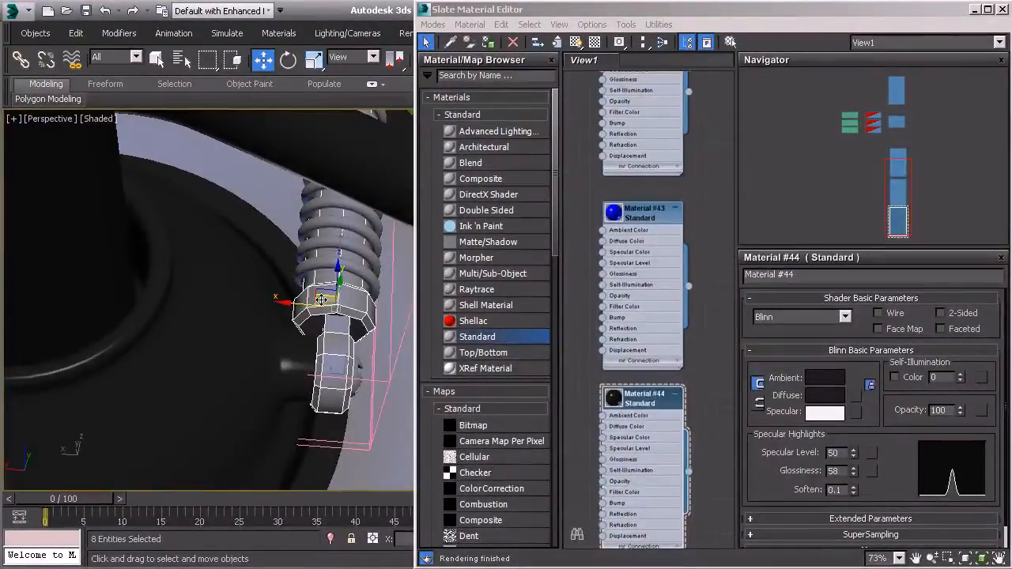
- Assign the near-black material to the opposite rear shock absorber's rod, collars, end pieces and upper mounting pin, excluding the spring
{"action": "scroll", "coordinate": [257, 308], "scroll_direction": "down", "scroll_amount": 5}
{"action": "middle_click_drag", "start_coordinate": [178, 361], "coordinate": [263, 279], "text": "alt"}
{"action": "scroll", "coordinate": [294, 288], "scroll_direction": "up", "scroll_amount": 5}
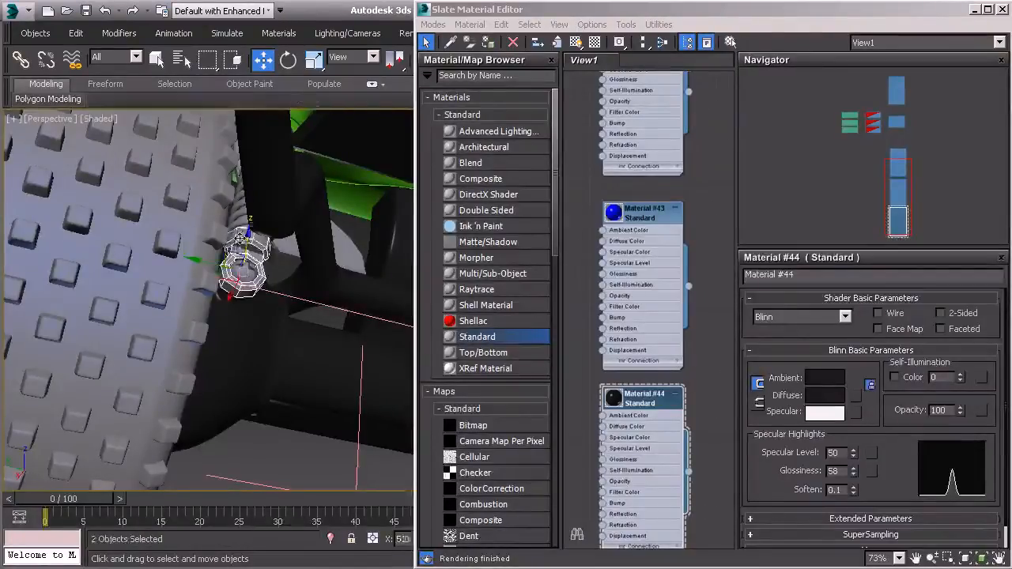
{"action": "mouse_move", "coordinate": [239, 240]}
{"action": "middle_mouse_down", "text": "alt"}
{"action": "mouse_move", "coordinate": [262, 223]}
{"action": "mouse_move", "coordinate": [237, 247]}
{"action": "middle_mouse_up", "text": "alt"}
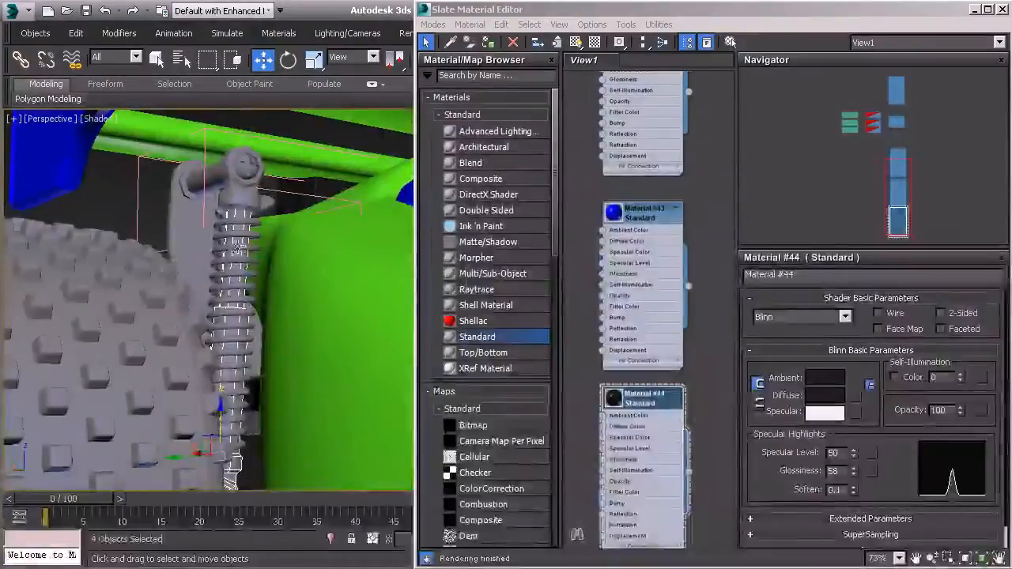
{"action": "middle_click_drag", "start_coordinate": [229, 184], "coordinate": [245, 210], "text": "alt"}
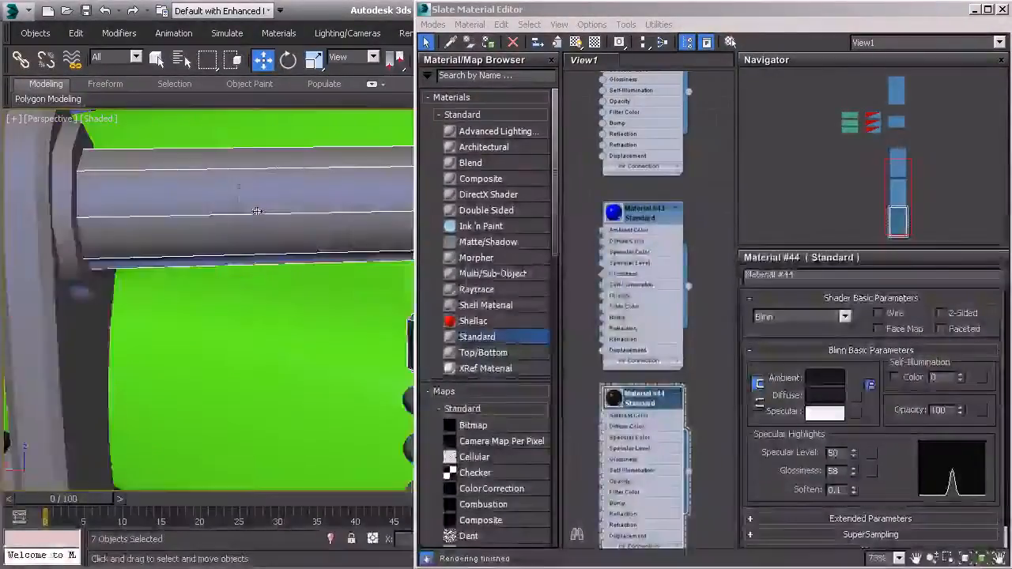
{"action": "middle_click_drag", "start_coordinate": [257, 211], "coordinate": [244, 225], "text": "alt"}
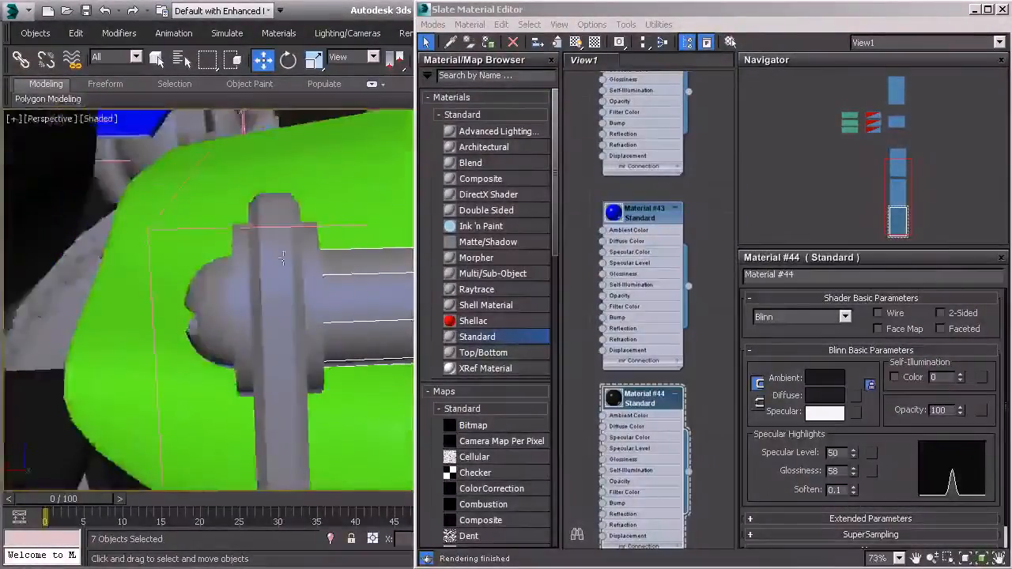
{"action": "middle_click_drag", "start_coordinate": [283, 258], "coordinate": [250, 253]}
{"action": "scroll", "coordinate": [244, 248], "scroll_direction": "down", "scroll_amount": 5}
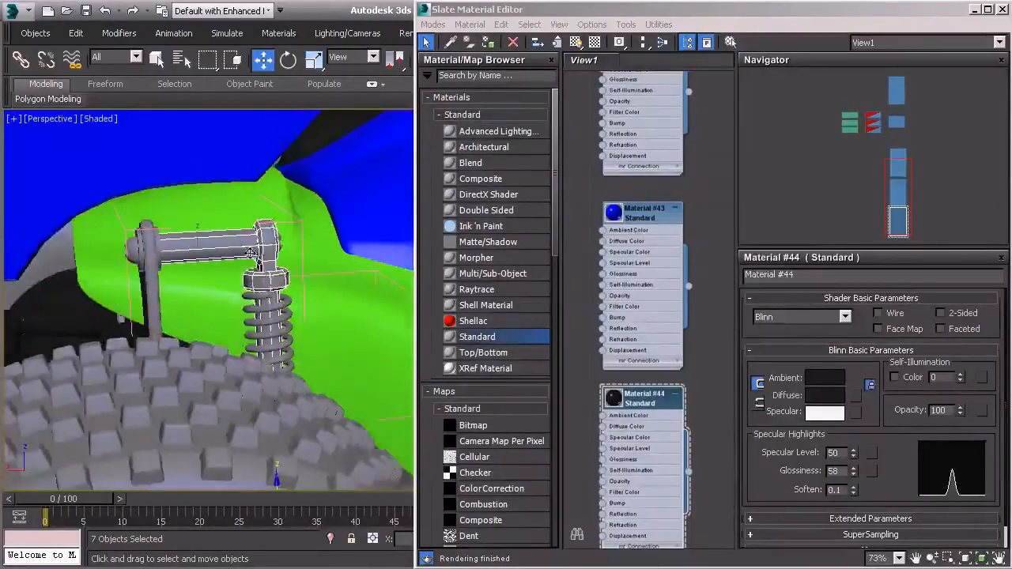
{"action": "left_click", "coordinate": [488, 43]}
{"action": "scroll", "coordinate": [297, 336], "scroll_direction": "down", "scroll_amount": 5}
{"action": "middle_click_drag", "start_coordinate": [298, 335], "coordinate": [226, 272], "text": "alt"}
{"action": "scroll", "coordinate": [257, 309], "scroll_direction": "down", "scroll_amount": 3}
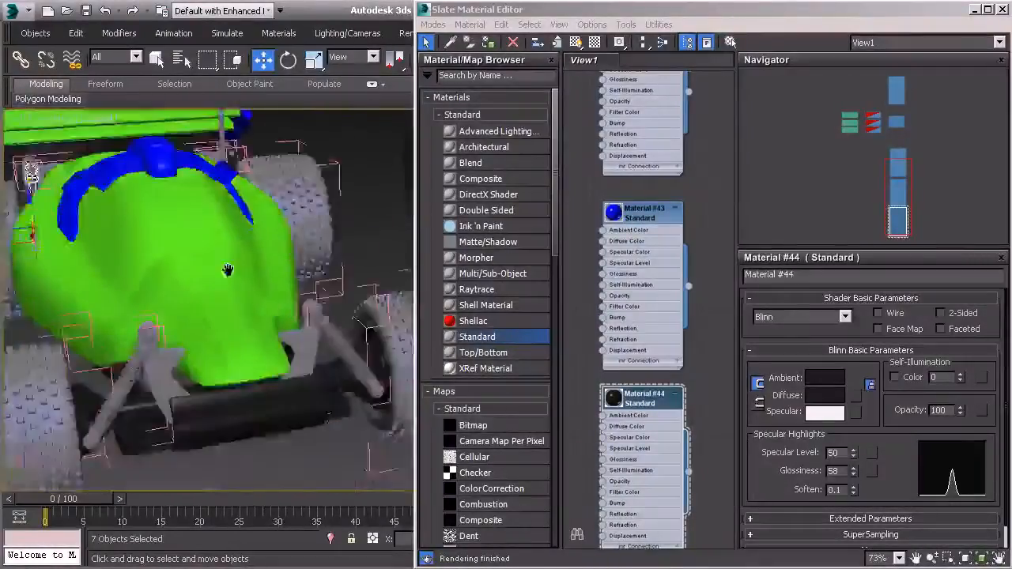
- Assign the near-black material to the rod, collars, end pieces and pin of the front shock absorber opposite the antenna side, excluding the spring
{"action": "scroll", "coordinate": [169, 366], "scroll_direction": "up", "scroll_amount": 5}
{"action": "middle_click_drag", "start_coordinate": [169, 366], "coordinate": [169, 303], "text": "alt"}
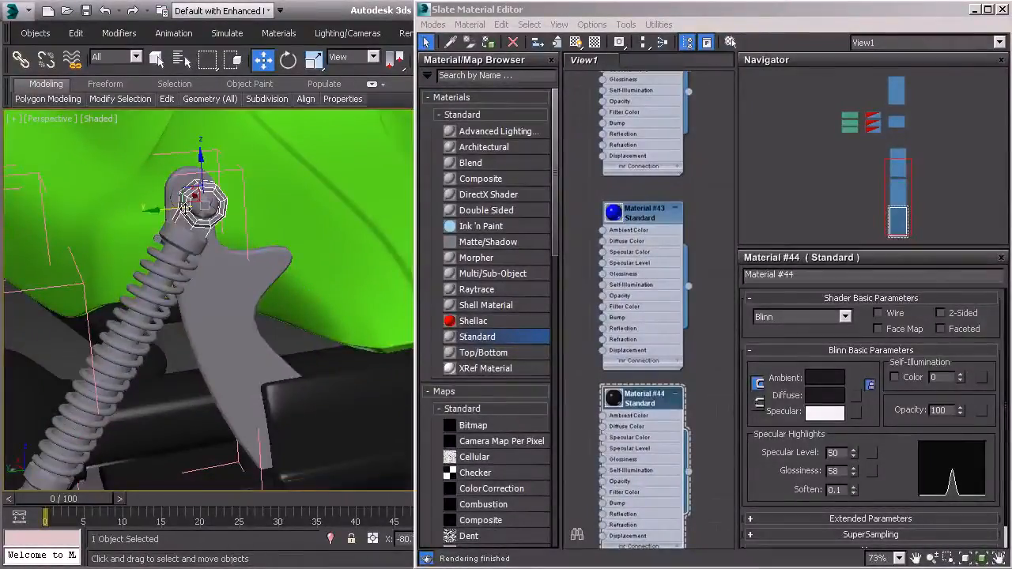
{"action": "middle_click_drag", "start_coordinate": [182, 205], "coordinate": [344, 250], "text": "alt"}
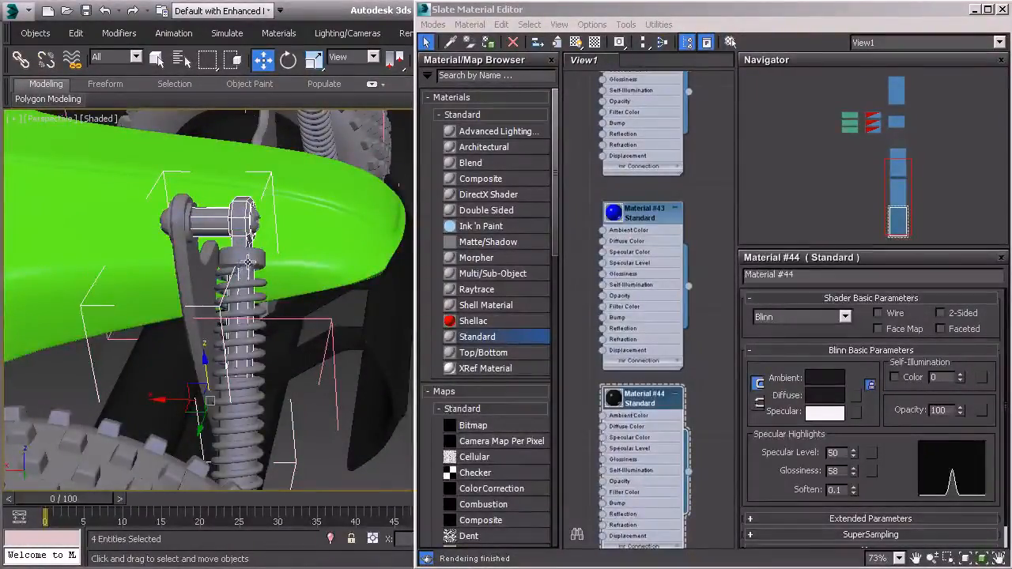
{"action": "middle_click_drag", "start_coordinate": [253, 264], "coordinate": [216, 256], "text": "alt"}
{"action": "left_click", "coordinate": [235, 275], "text": "ctrl"}
{"action": "middle_click_drag", "start_coordinate": [223, 370], "coordinate": [232, 296], "text": "alt"}
{"action": "left_click", "coordinate": [180, 211], "text": "ctrl"}
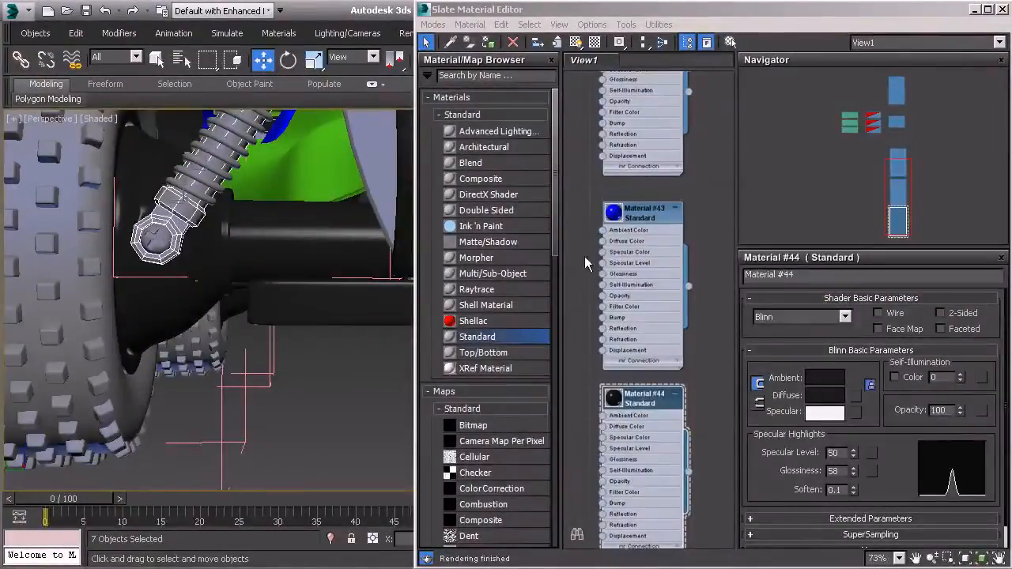
{"action": "left_click", "coordinate": [491, 46]}
- Assign the near-black material to the rod, collars and end pieces of the front shock absorber on the antenna side, excluding the spring
{"action": "scroll", "coordinate": [219, 260], "scroll_direction": "down", "scroll_amount": 5}
{"action": "middle_click_drag", "start_coordinate": [313, 270], "coordinate": [225, 269]}
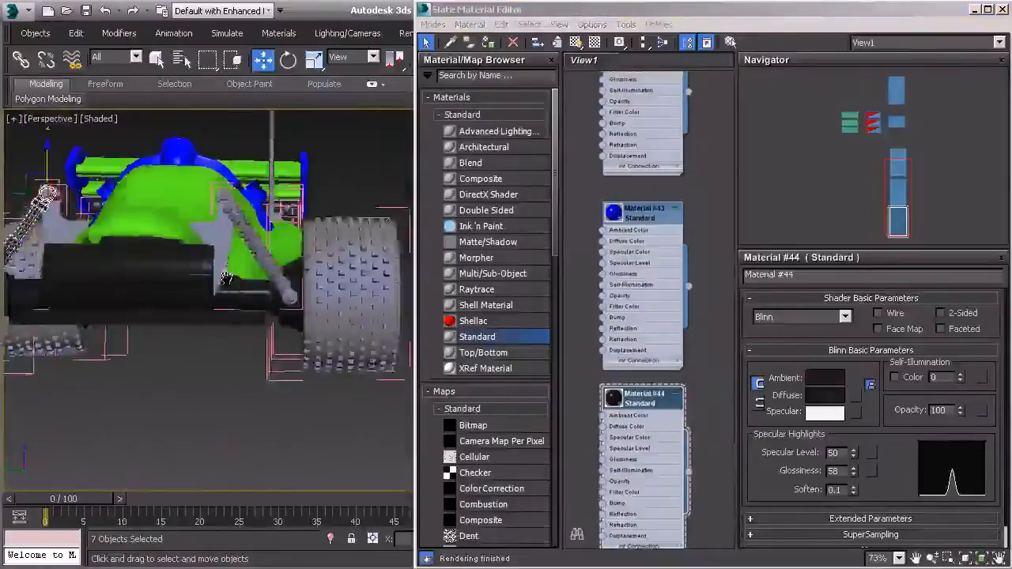
{"action": "scroll", "coordinate": [263, 269], "scroll_direction": "up", "scroll_amount": 4}
{"action": "left_click", "coordinate": [306, 324], "text": "ctrl"}
{"action": "left_click", "coordinate": [234, 228], "text": "ctrl"}
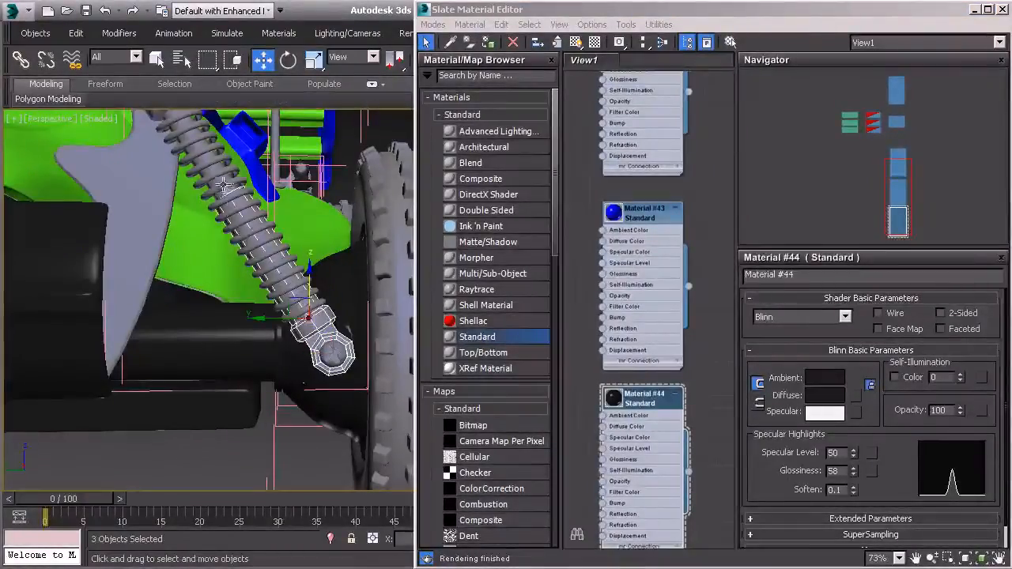
{"action": "middle_click_drag", "start_coordinate": [223, 184], "coordinate": [306, 357]}
{"action": "left_click", "coordinate": [301, 354], "text": "ctrl"}
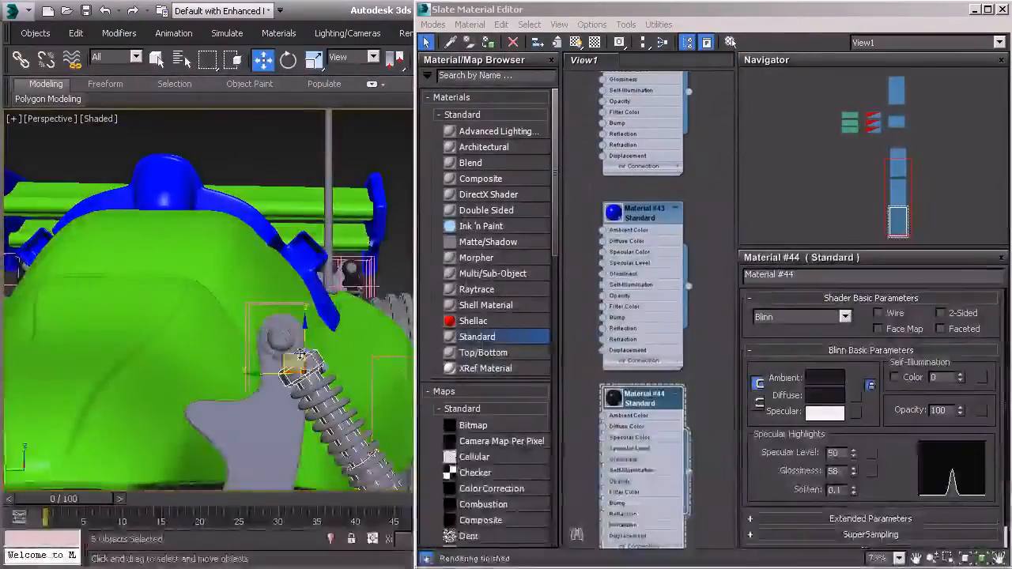
{"action": "left_click", "coordinate": [301, 354], "text": "ctrl"}
{"action": "left_click", "coordinate": [488, 44]}
- Assign the green material to the rings surrounding both knobs on the remote control
{"action": "scroll", "coordinate": [256, 361], "scroll_direction": "down", "scroll_amount": 5}
{"action": "middle_click_drag", "start_coordinate": [255, 362], "coordinate": [352, 345], "text": "alt"}
{"action": "middle_click_drag", "start_coordinate": [322, 345], "coordinate": [333, 427], "text": "alt"}
{"action": "middle_click_drag", "start_coordinate": [312, 319], "coordinate": [280, 269], "text": "alt"}
{"action": "left_click", "coordinate": [331, 246]}
{"action": "left_click", "coordinate": [335, 252]}
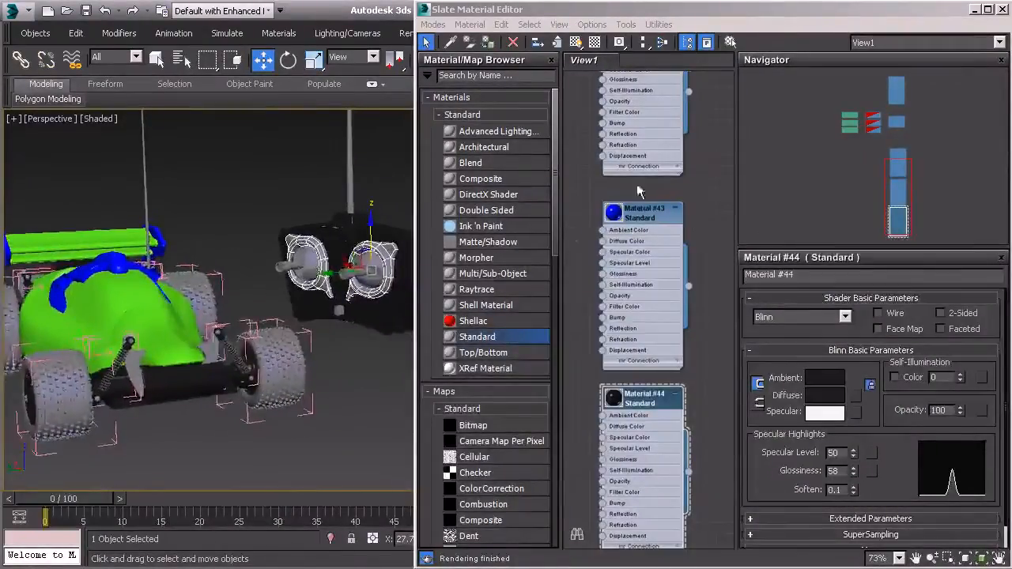
{"action": "left_click", "coordinate": [633, 140]}
{"action": "left_click", "coordinate": [491, 42]}
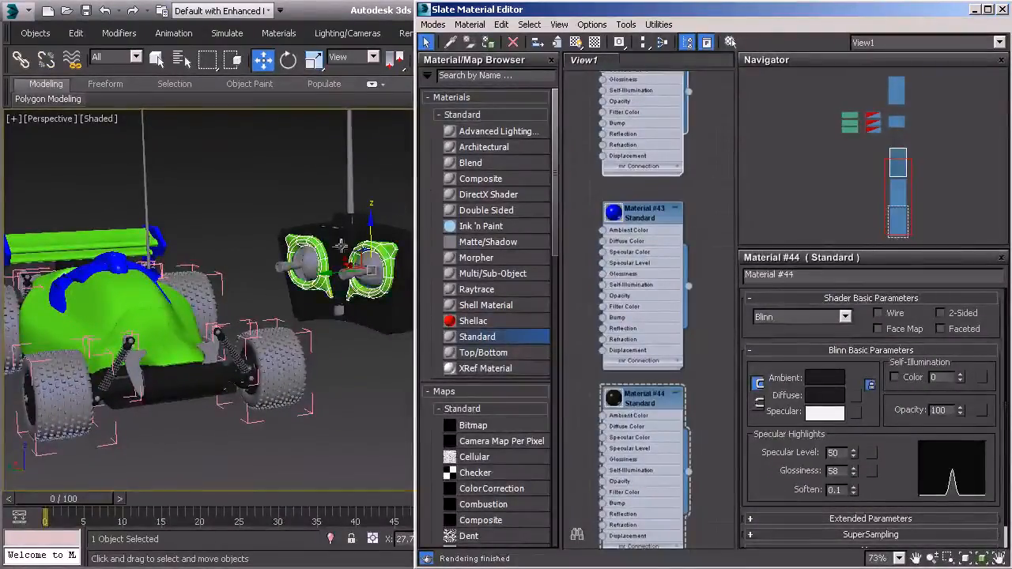
- Select the group of both knobs on the remote control
{"action": "scroll", "coordinate": [340, 246], "scroll_direction": "up", "scroll_amount": 4}
{"action": "scroll", "coordinate": [323, 286], "scroll_direction": "down", "scroll_amount": 2}
{"action": "left_click", "coordinate": [305, 286]}
{"action": "scroll", "coordinate": [294, 308], "scroll_direction": "down", "scroll_amount": 2}
{"action": "middle_click_drag", "start_coordinate": [278, 291], "coordinate": [221, 246]}
{"action": "scroll", "coordinate": [273, 314], "scroll_direction": "down", "scroll_amount": 2}
{"action": "middle_click_drag", "start_coordinate": [255, 307], "coordinate": [207, 340], "text": "alt"}
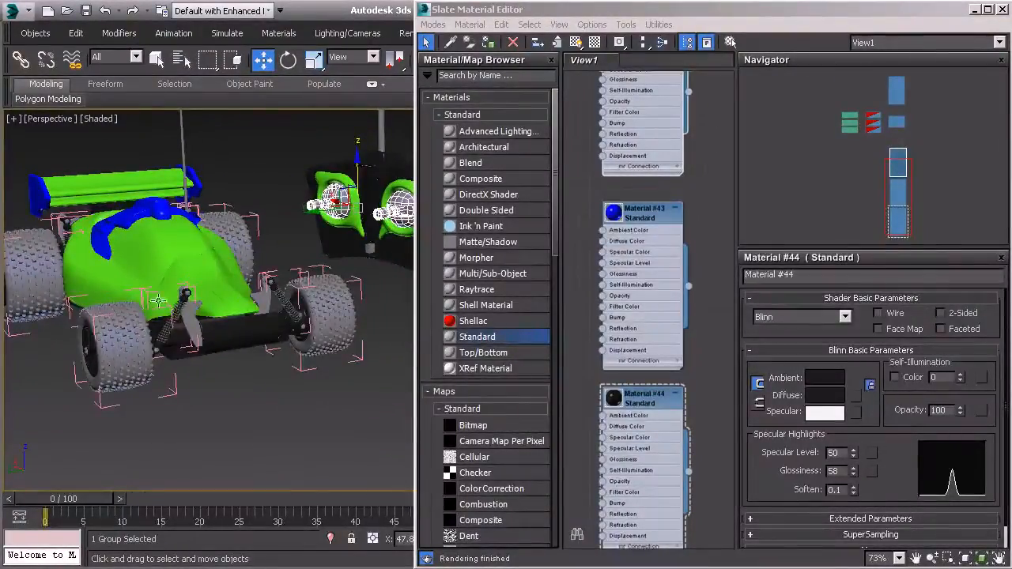
{"action": "middle_click_drag", "start_coordinate": [159, 301], "coordinate": [192, 330]}
{"action": "middle_click_drag", "start_coordinate": [174, 281], "coordinate": [112, 280], "text": "alt"}
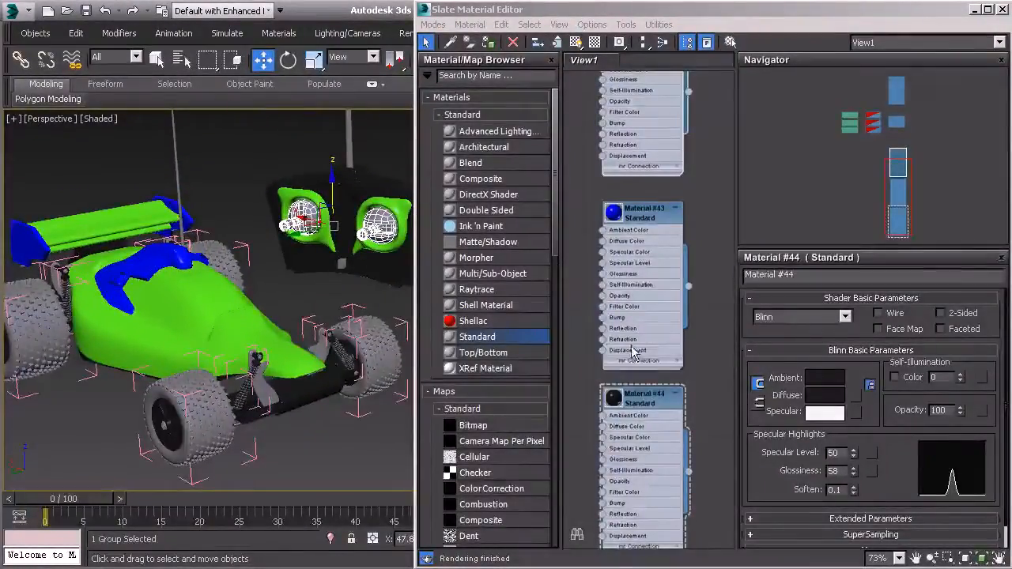
{"action": "scroll", "coordinate": [632, 352], "scroll_direction": "down", "scroll_amount": 5}
{"action": "middle_click_drag", "start_coordinate": [609, 373], "coordinate": [615, 328]}
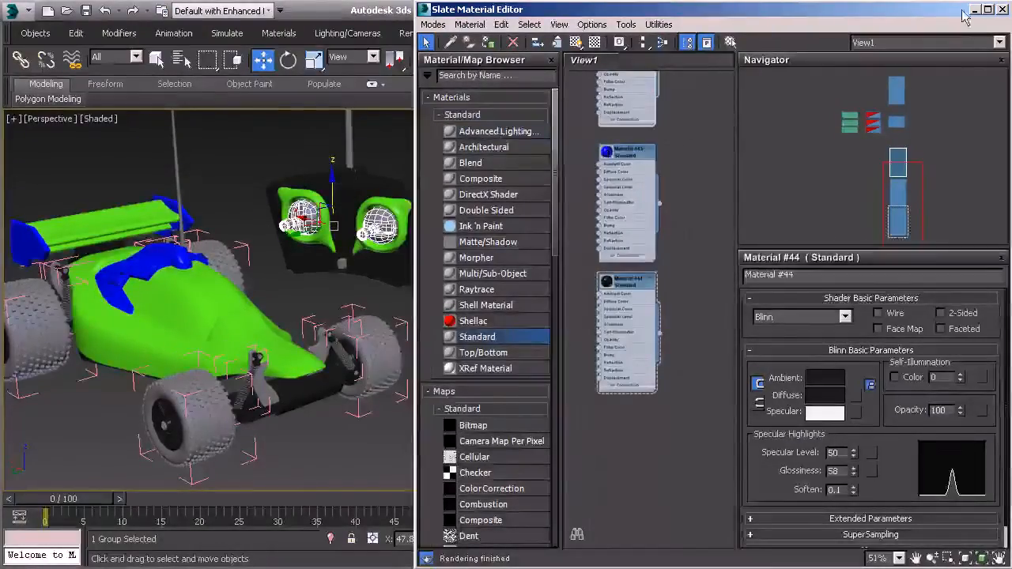
- Close the material editor and change the production renderer to NVIDIA mental ray in Render Setup
{"action": "left_click", "coordinate": [1004, 10]}
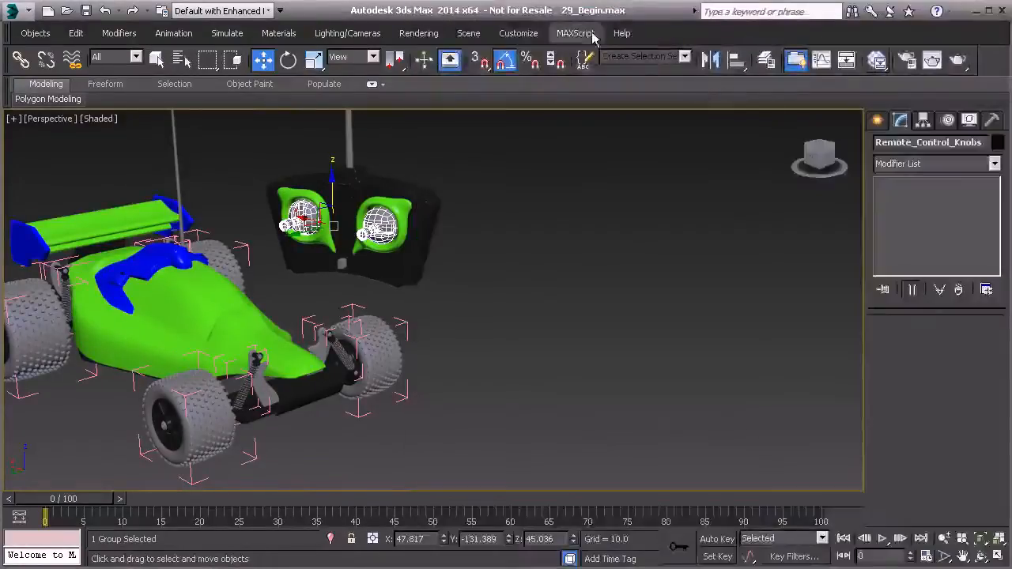
{"action": "middle_click_drag", "start_coordinate": [260, 320], "coordinate": [356, 311]}
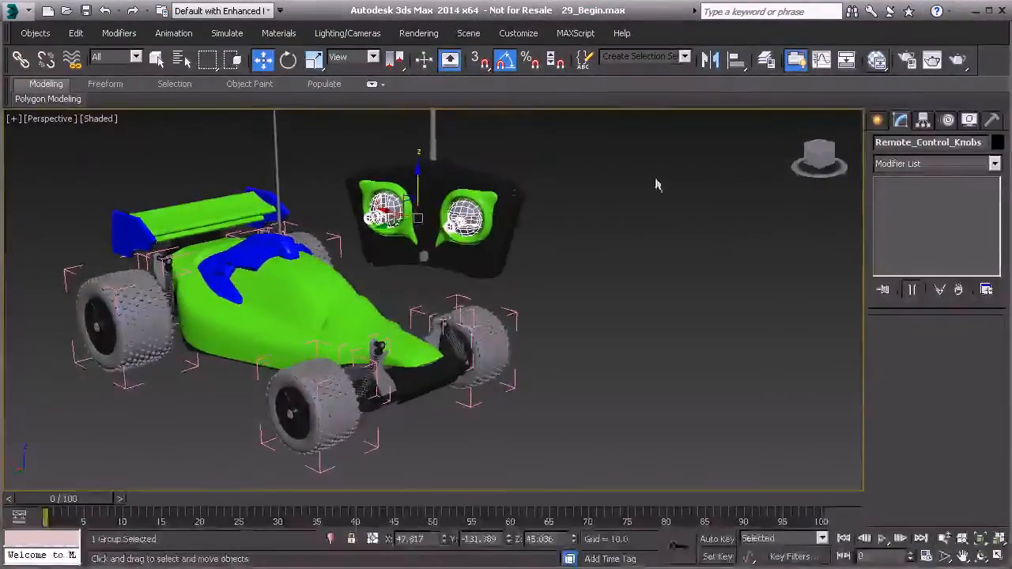
{"action": "left_click", "coordinate": [912, 69]}
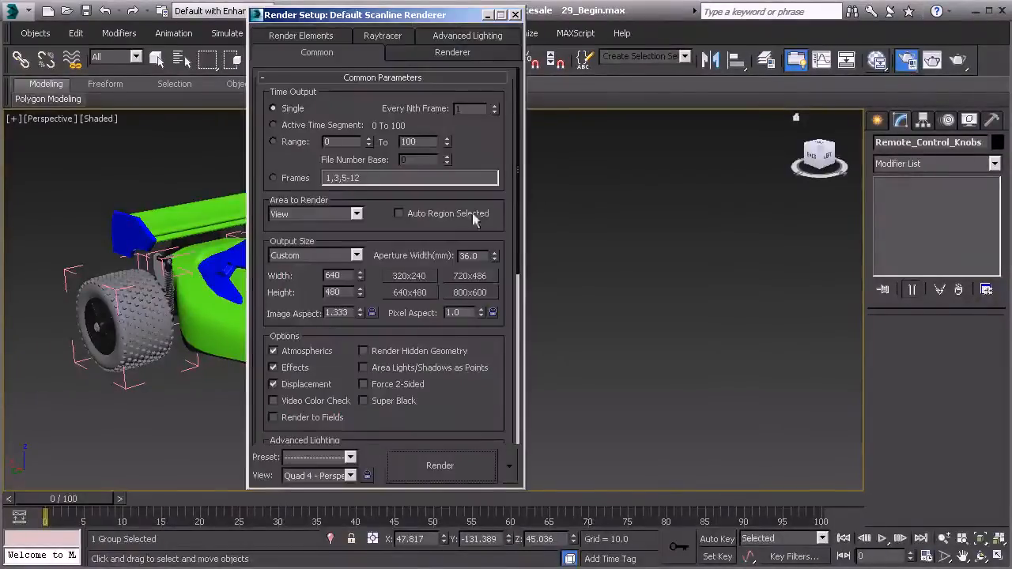
{"action": "scroll", "coordinate": [491, 421], "scroll_direction": "down", "scroll_amount": 6}
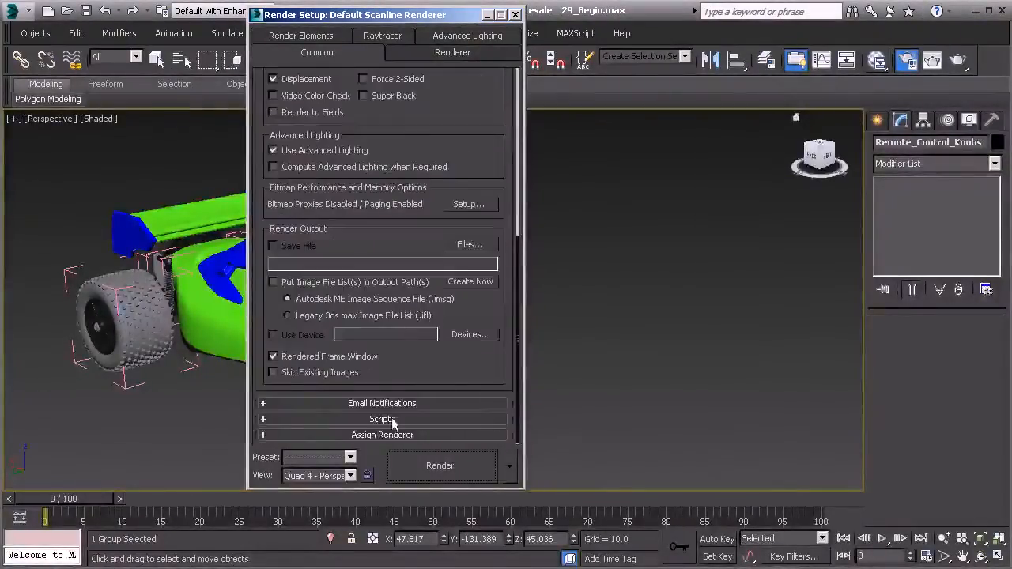
{"action": "left_click", "coordinate": [385, 435]}
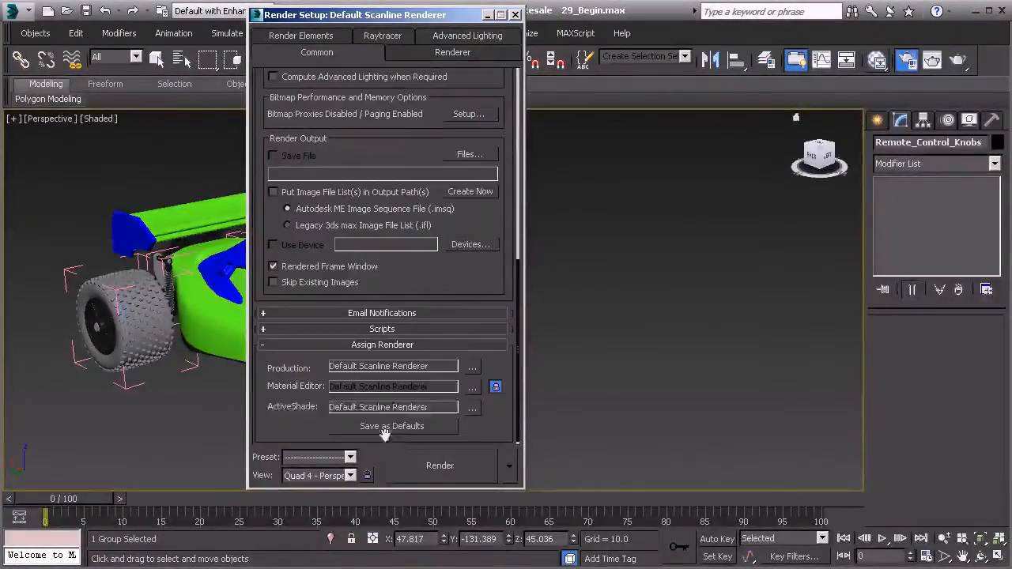
{"action": "left_click", "coordinate": [472, 367]}
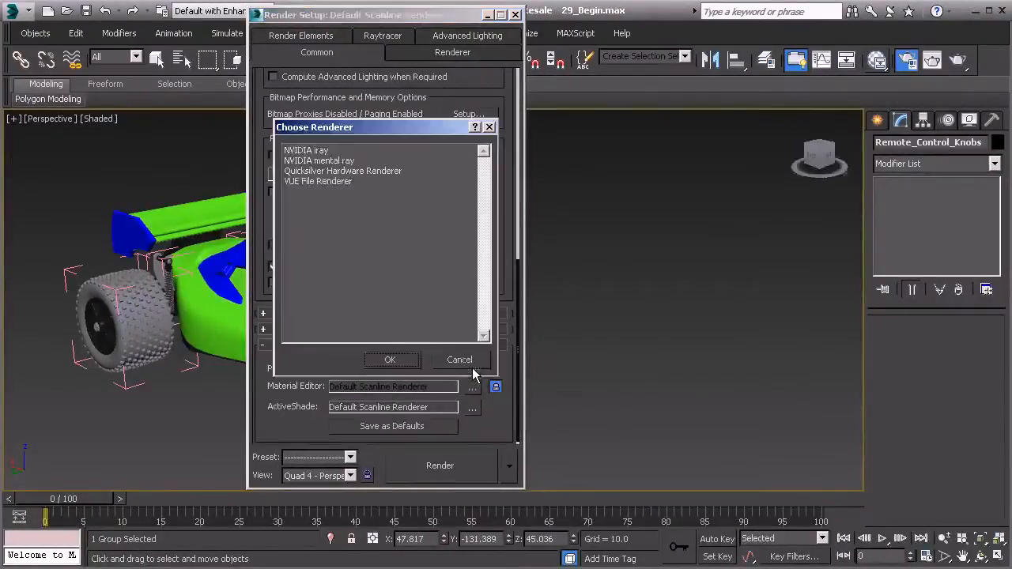
{"action": "left_click", "coordinate": [326, 161]}
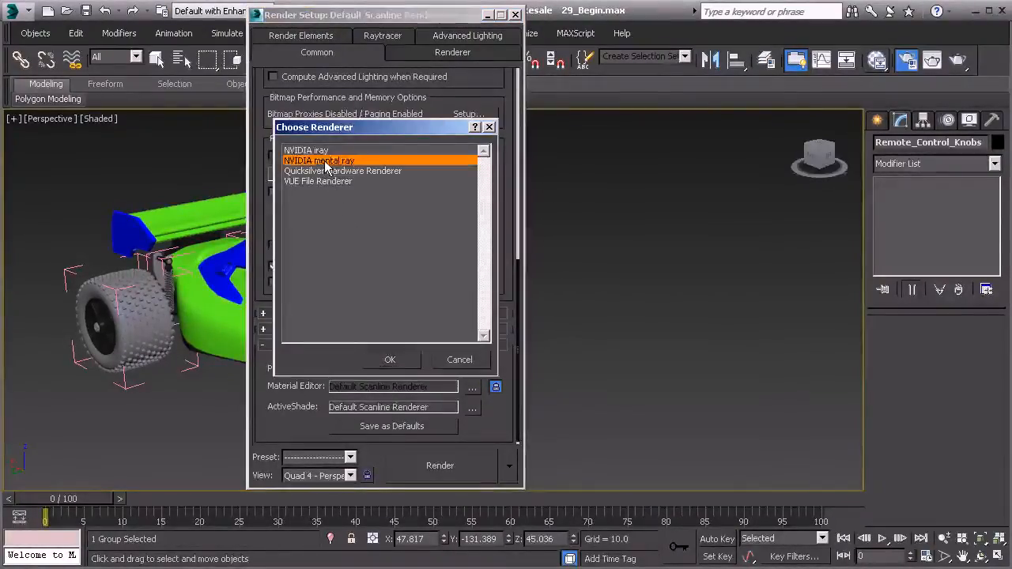
{"action": "left_click", "coordinate": [387, 360]}
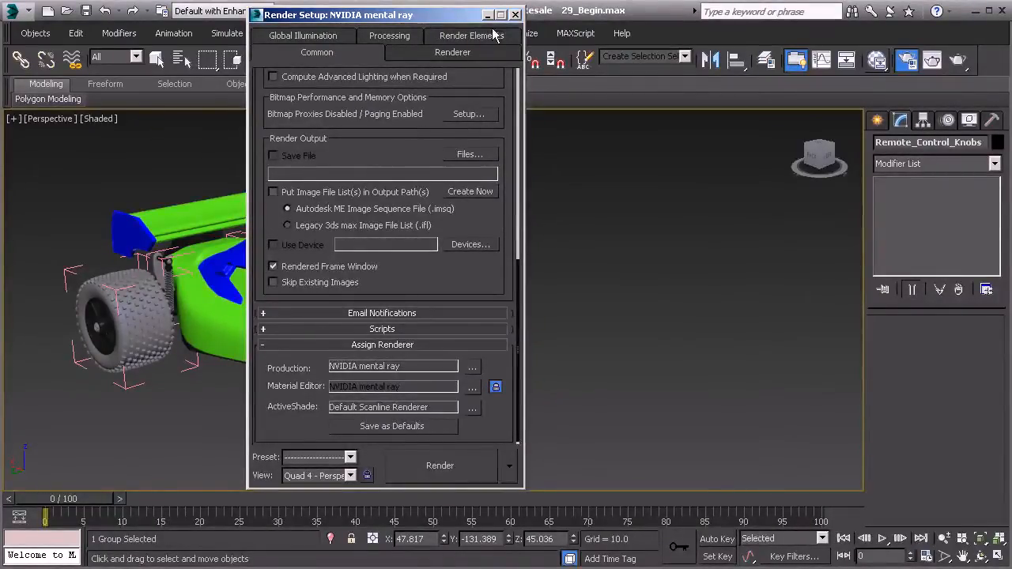
{"action": "left_click", "coordinate": [515, 15]}
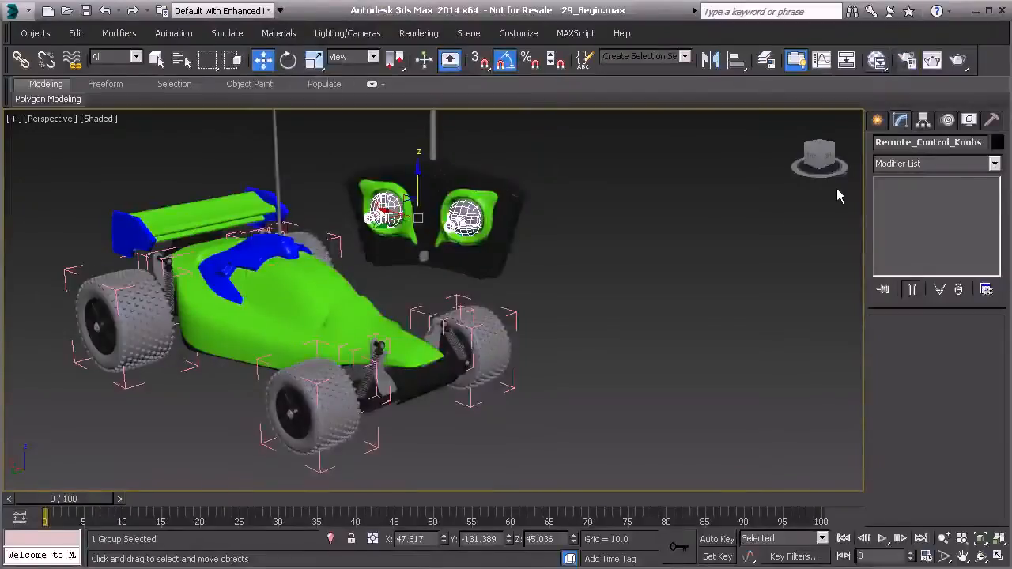
- Reopen the Slate Material Editor and examine the mental ray materials in the material browser
{"action": "left_click", "coordinate": [876, 60]}
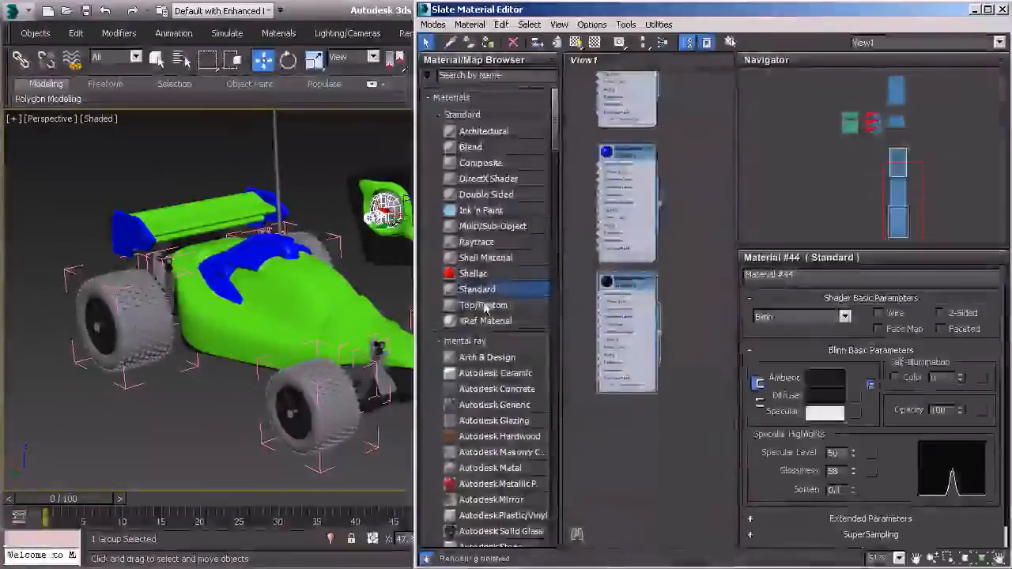
{"action": "left_click_drag", "start_coordinate": [556, 149], "coordinate": [559, 174]}
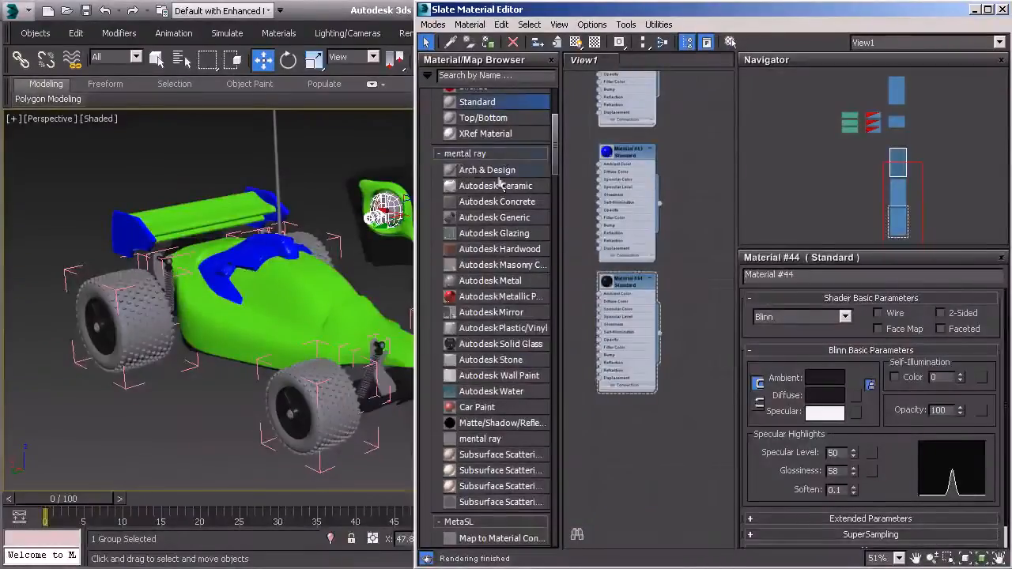
{"action": "middle_click_drag", "start_coordinate": [293, 332], "coordinate": [272, 332]}
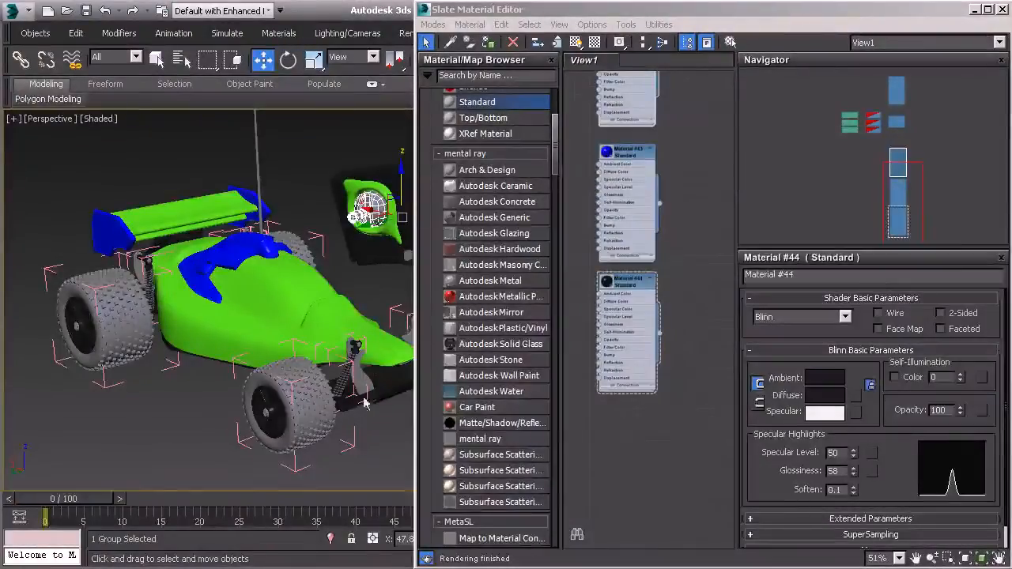
{"action": "middle_click_drag", "start_coordinate": [360, 399], "coordinate": [294, 419], "text": "alt"}
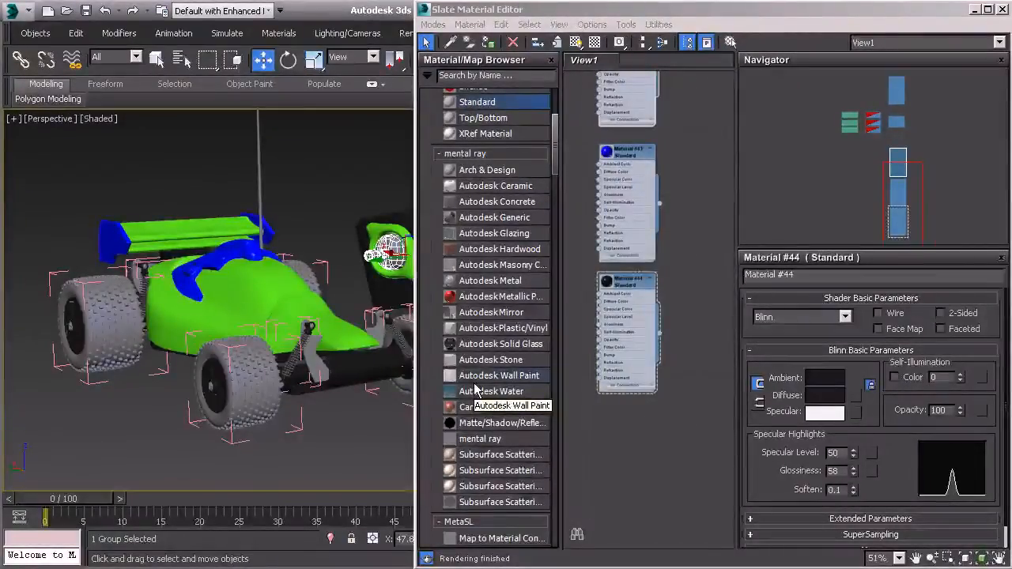
- Try an Autodesk Metal material in the node view and delete it together with its two bitmap maps
{"action": "left_click", "coordinate": [492, 284]}
{"action": "left_click_drag", "start_coordinate": [622, 440], "coordinate": [624, 448]}
{"action": "scroll", "coordinate": [617, 411], "scroll_direction": "up", "scroll_amount": 3}
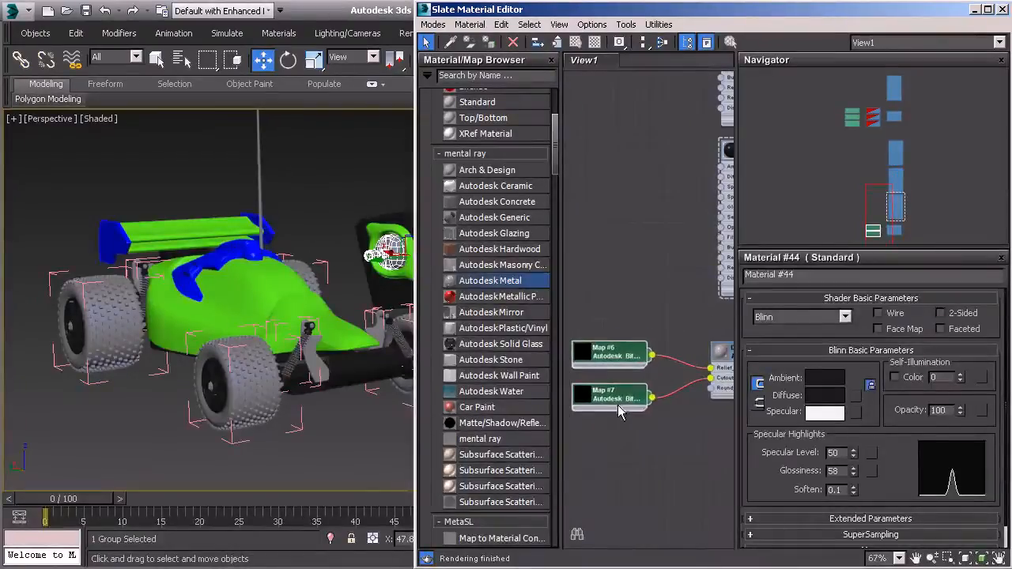
{"action": "middle_click_drag", "start_coordinate": [319, 360], "coordinate": [243, 359], "text": "alt"}
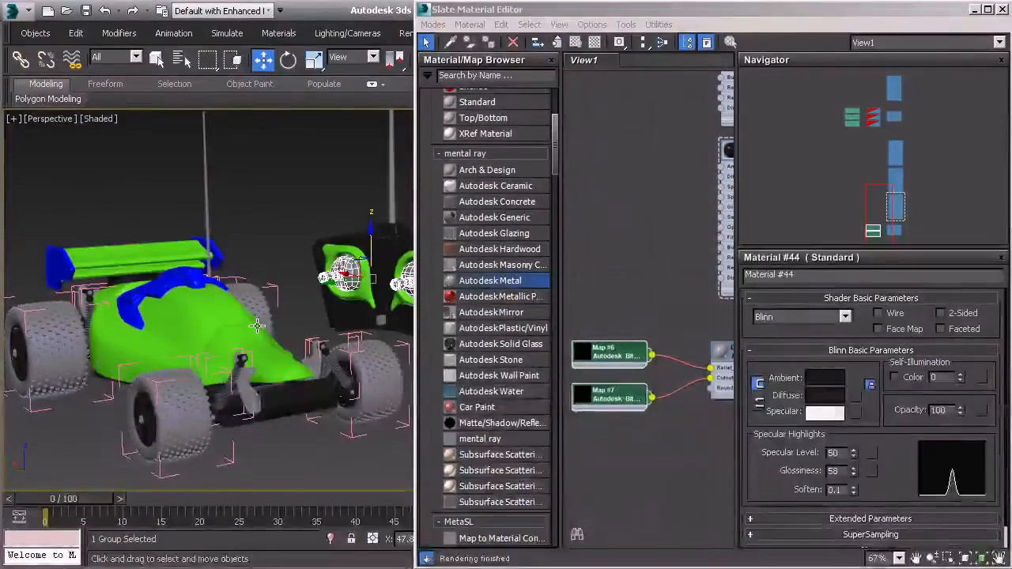
{"action": "middle_click_drag", "start_coordinate": [649, 360], "coordinate": [604, 342]}
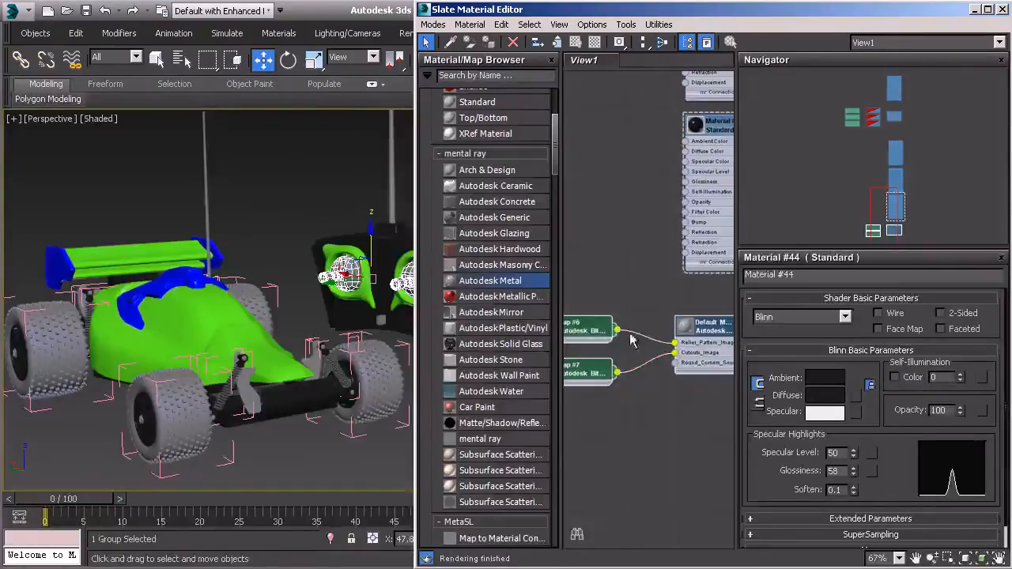
{"action": "key", "text": "Delete"}
{"action": "middle_click_drag", "start_coordinate": [700, 329], "coordinate": [601, 308]}
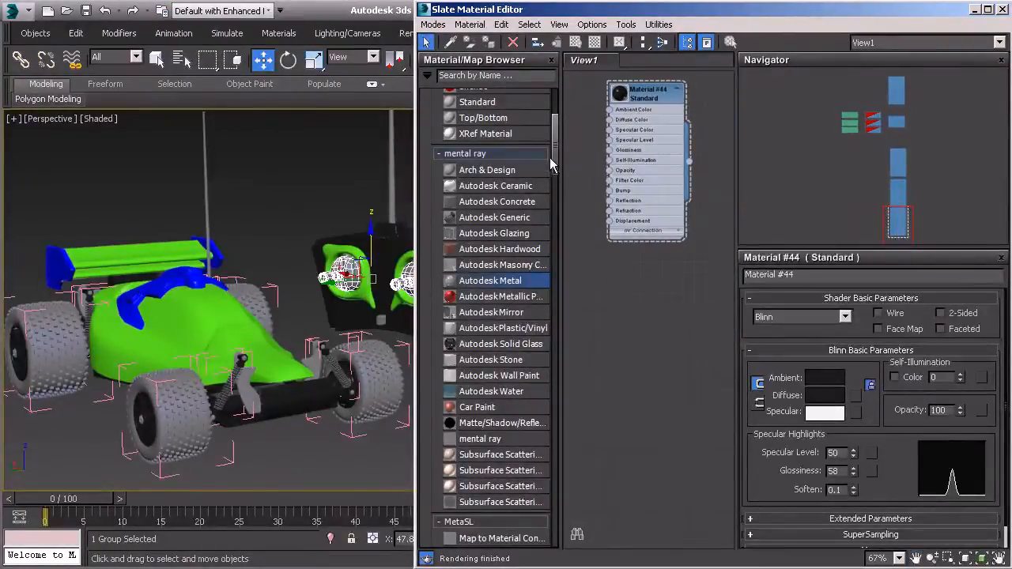
- Add a new Standard material below the near-black one in the node view and open its parameters
{"action": "scroll", "coordinate": [552, 164], "scroll_direction": "up", "scroll_amount": 4}
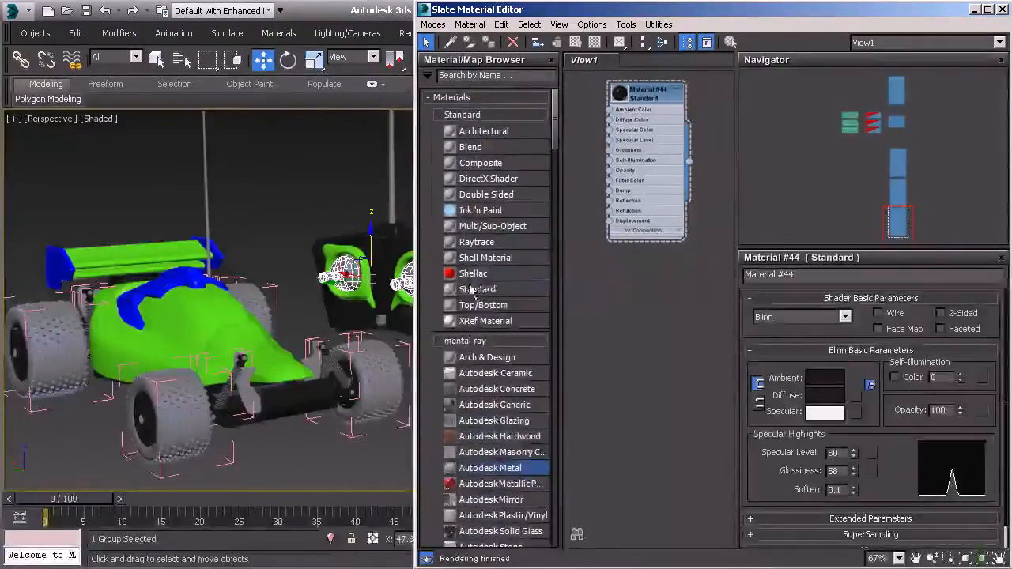
{"action": "left_click_drag", "start_coordinate": [641, 298], "coordinate": [640, 301]}
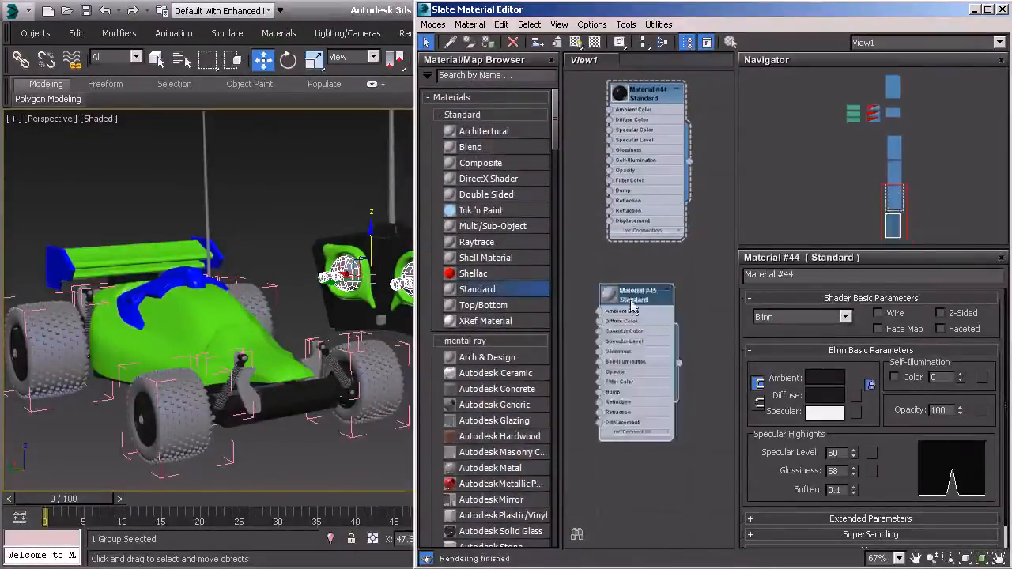
{"action": "double_click", "coordinate": [639, 320]}
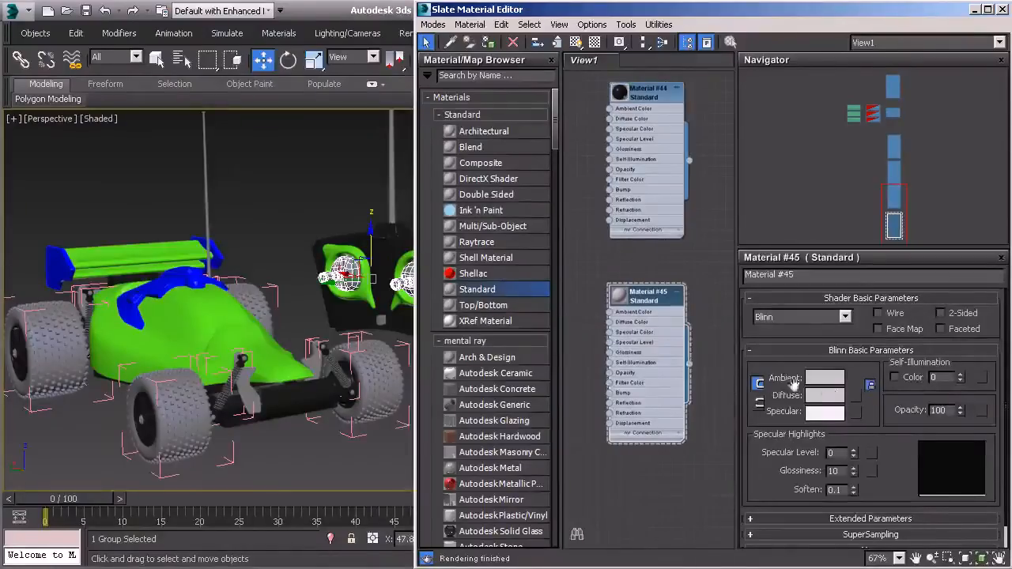
- Set the new Standard material's specular level to 136 and glossiness to 79, and enlarge its preview
{"action": "left_click_drag", "start_coordinate": [853, 452], "coordinate": [849, 353]}
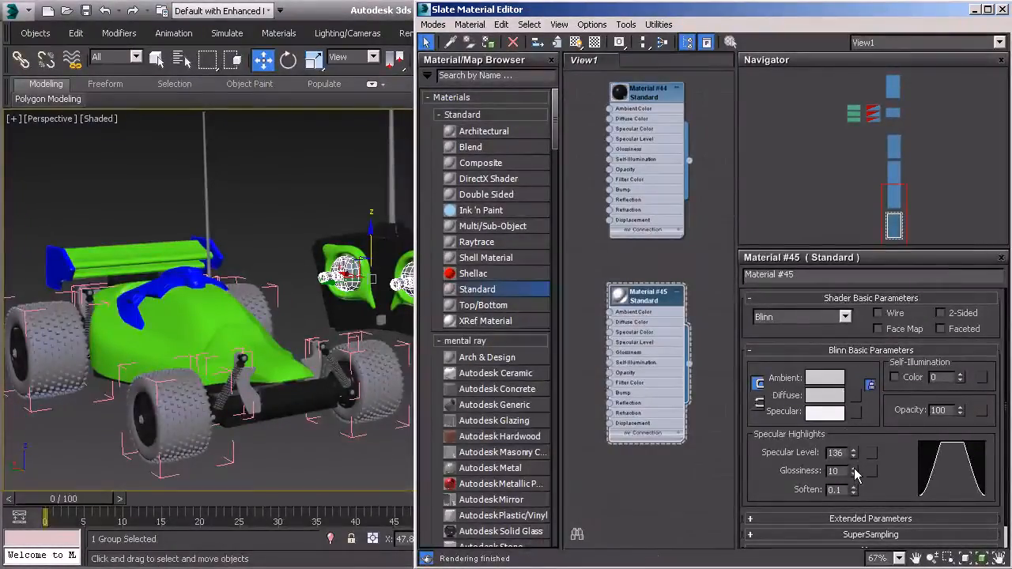
{"action": "left_click_drag", "start_coordinate": [854, 463], "coordinate": [854, 461]}
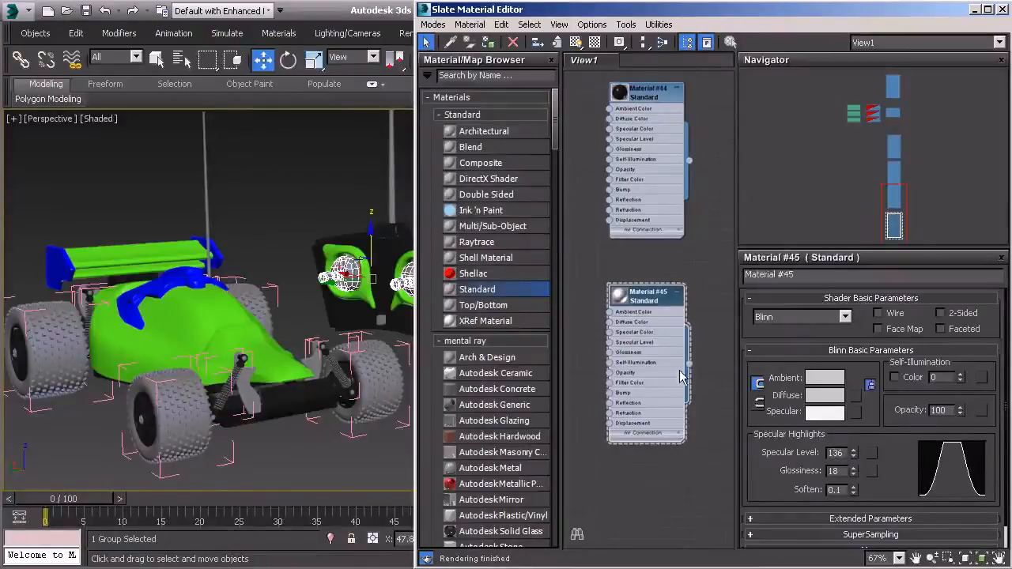
{"action": "double_click", "coordinate": [630, 306]}
{"action": "scroll", "coordinate": [638, 345], "scroll_direction": "up", "scroll_amount": 1}
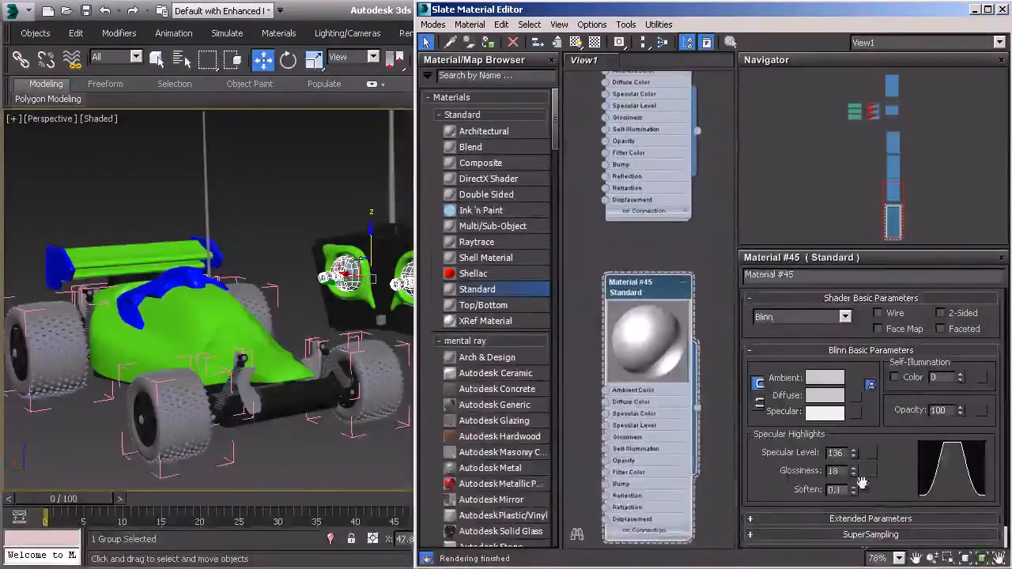
{"action": "left_click_drag", "start_coordinate": [854, 473], "coordinate": [848, 371]}
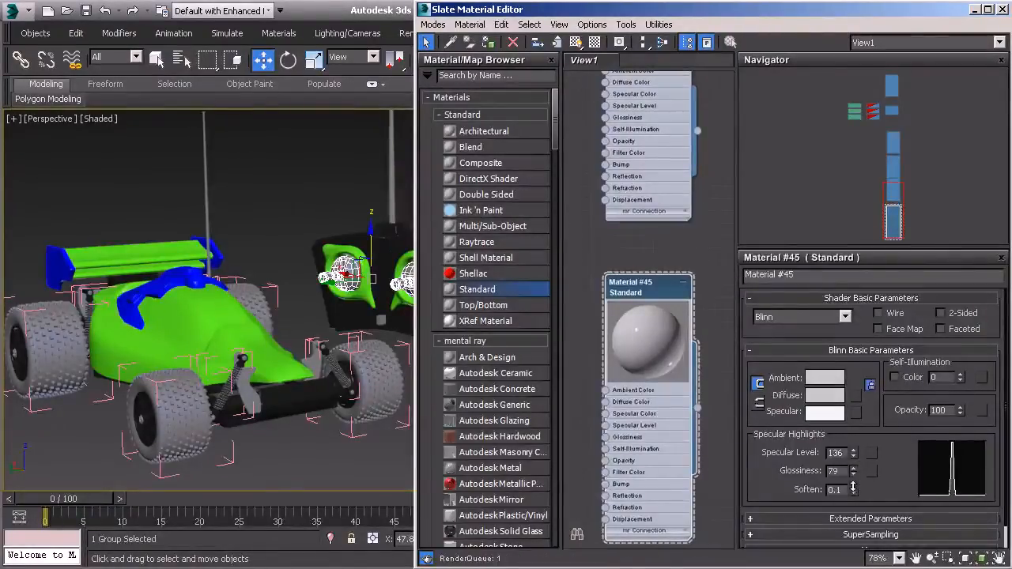
- Switch the new Standard material to the Metal shader and set its specular level to 186 and glossiness to 0
{"action": "left_click_drag", "start_coordinate": [853, 500], "coordinate": [855, 545]}
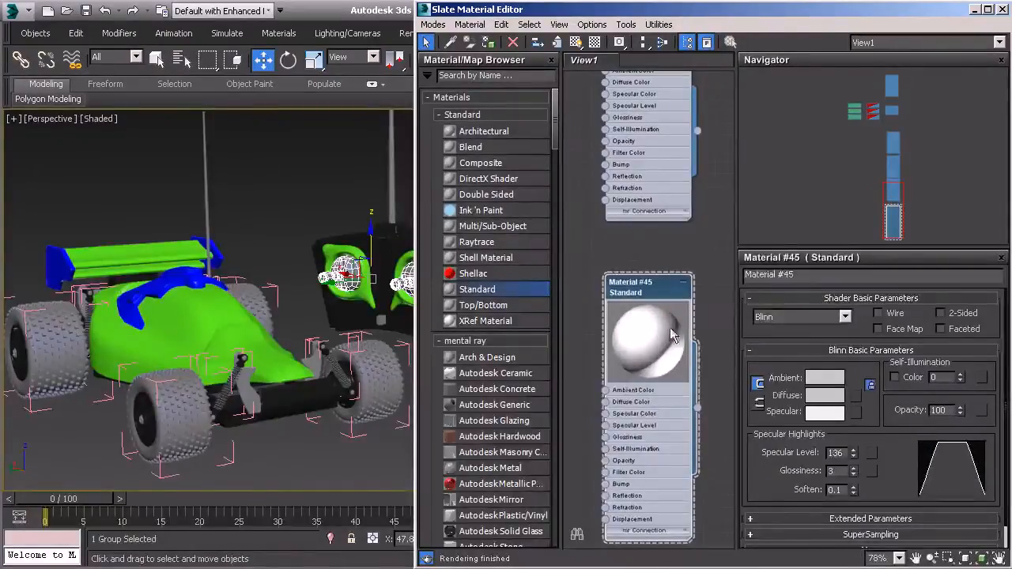
{"action": "left_click", "coordinate": [845, 317]}
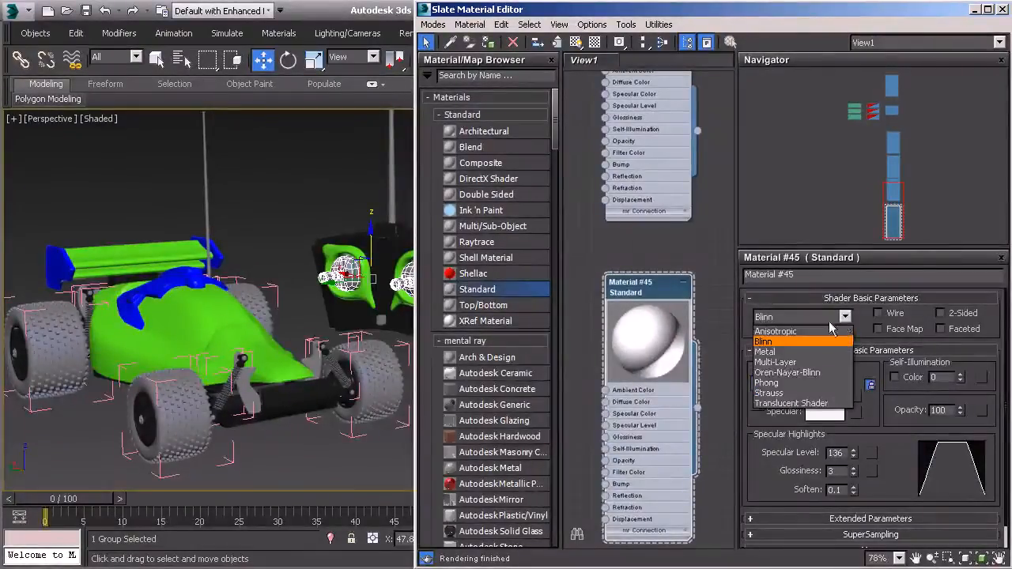
{"action": "left_click", "coordinate": [778, 352]}
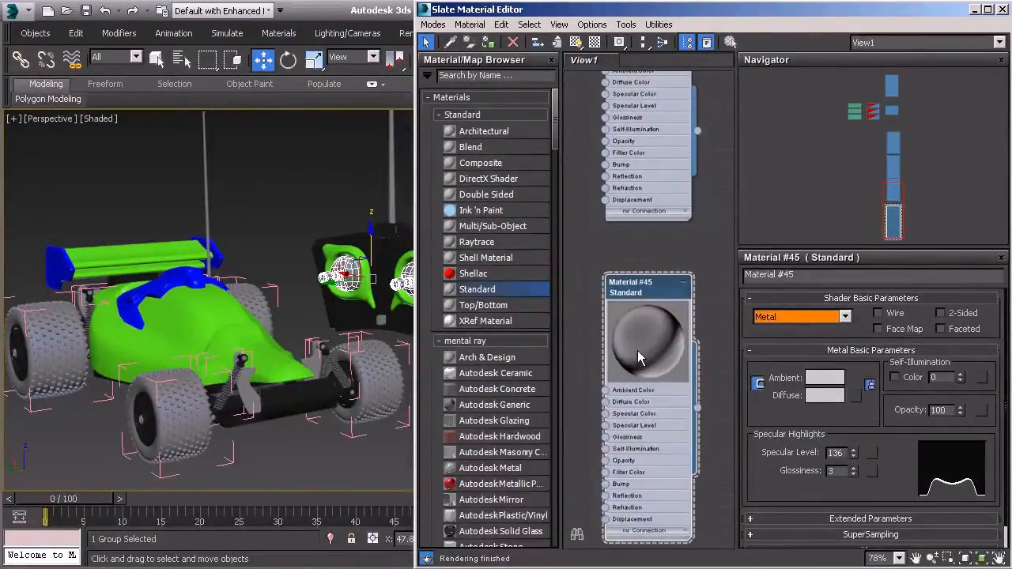
{"action": "mouse_move", "coordinate": [854, 457]}
{"action": "left_mouse_down"}
{"action": "mouse_move", "coordinate": [853, 447]}
{"action": "mouse_move", "coordinate": [855, 471]}
{"action": "left_mouse_up"}
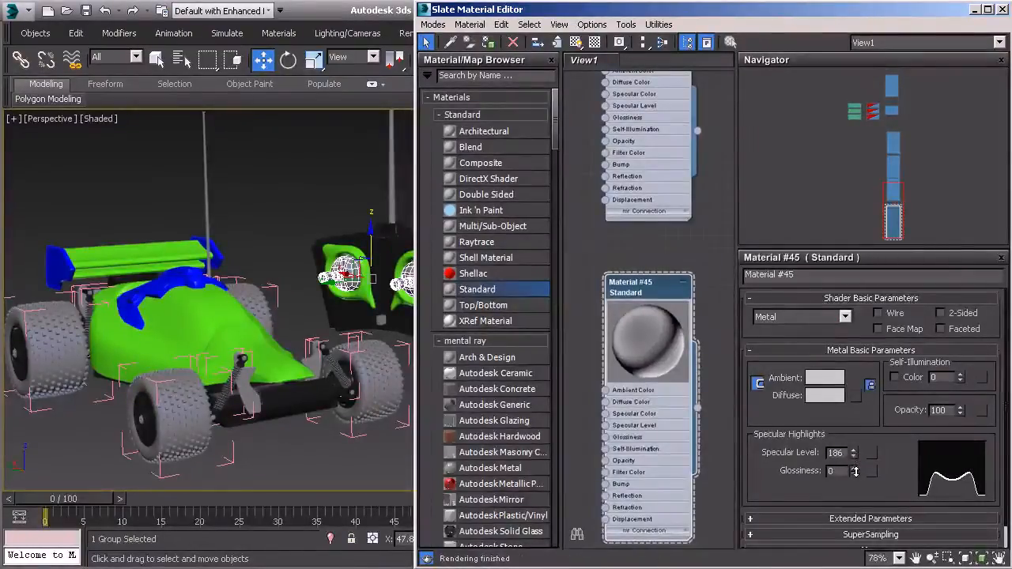
- Select the rear wheel's hub and the suspension bracket and shock spring beside it, assign them the Metal-shader material, and clear the selection
{"action": "middle_click_drag", "start_coordinate": [151, 446], "coordinate": [290, 396]}
{"action": "middle_click_drag", "start_coordinate": [336, 344], "coordinate": [299, 348]}
{"action": "scroll", "coordinate": [258, 386], "scroll_direction": "up", "scroll_amount": 8}
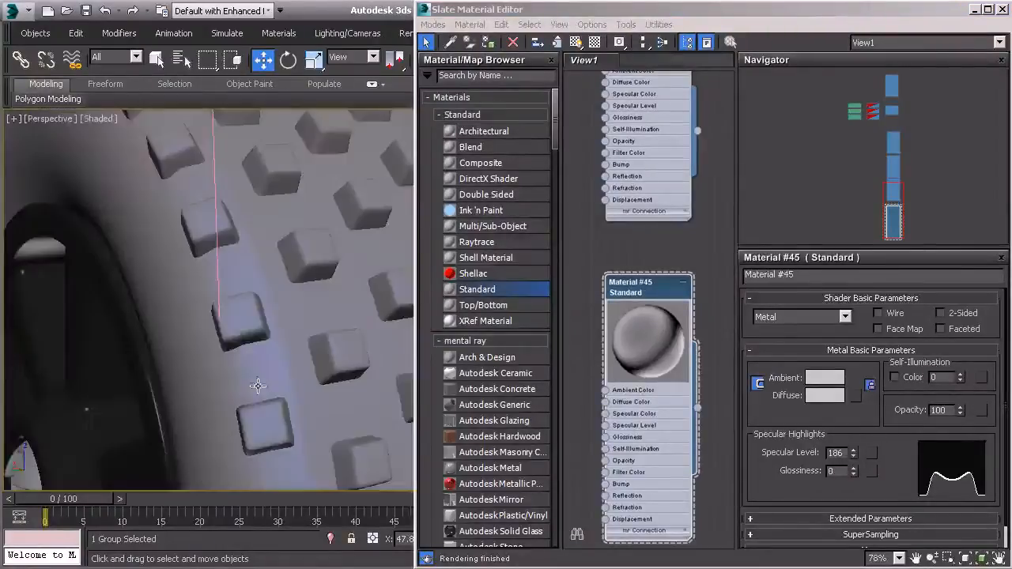
{"action": "scroll", "coordinate": [207, 409], "scroll_direction": "down", "scroll_amount": 8}
{"action": "middle_click_drag", "start_coordinate": [168, 396], "coordinate": [415, 382], "text": "alt"}
{"action": "left_click", "coordinate": [22, 333], "text": "ctrl"}
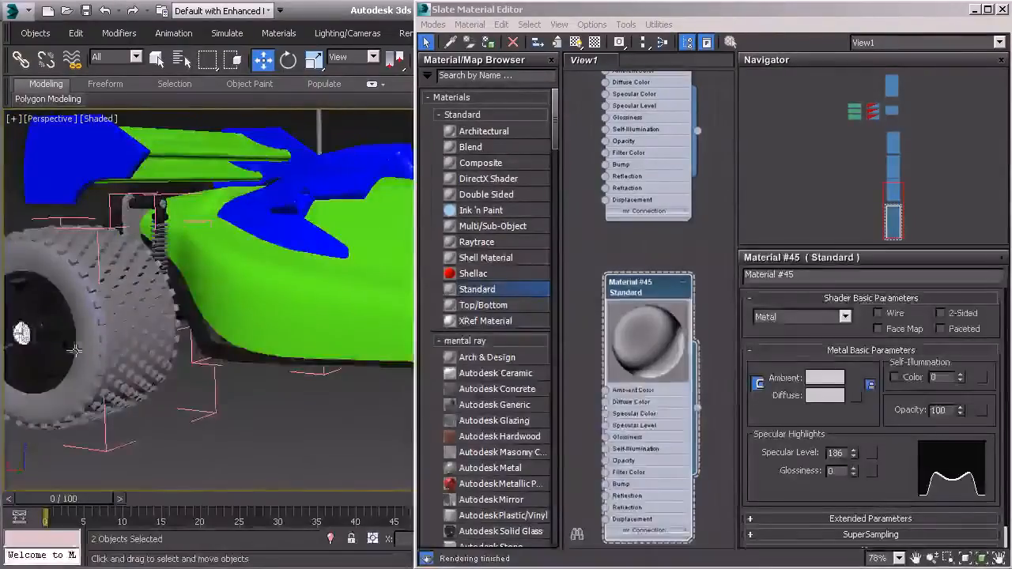
{"action": "scroll", "coordinate": [72, 347], "scroll_direction": "up", "scroll_amount": 10}
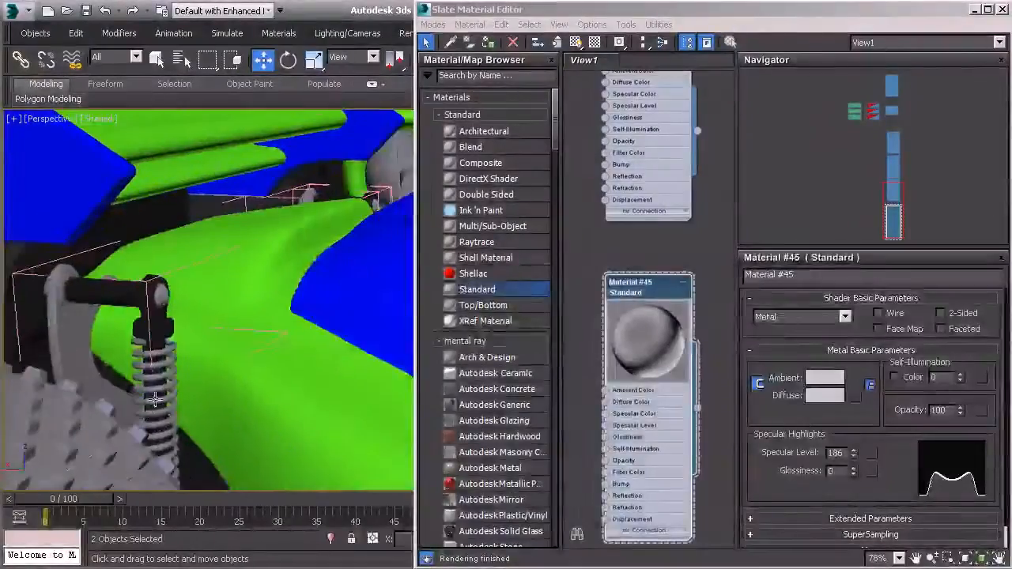
{"action": "scroll", "coordinate": [155, 398], "scroll_direction": "down", "scroll_amount": 3}
{"action": "left_click", "coordinate": [183, 320], "text": "ctrl"}
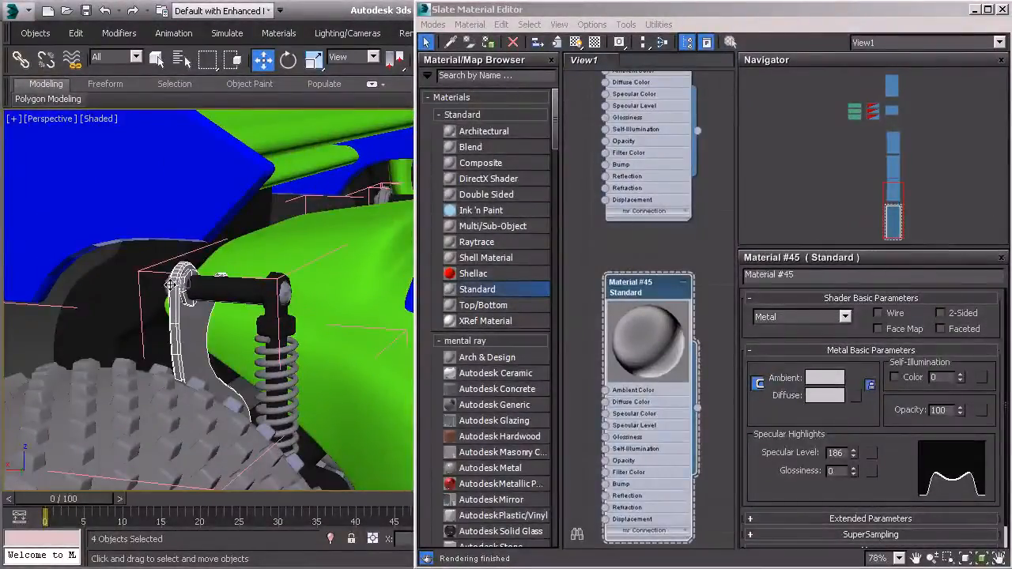
{"action": "middle_click_drag", "start_coordinate": [171, 285], "coordinate": [317, 355], "text": "alt"}
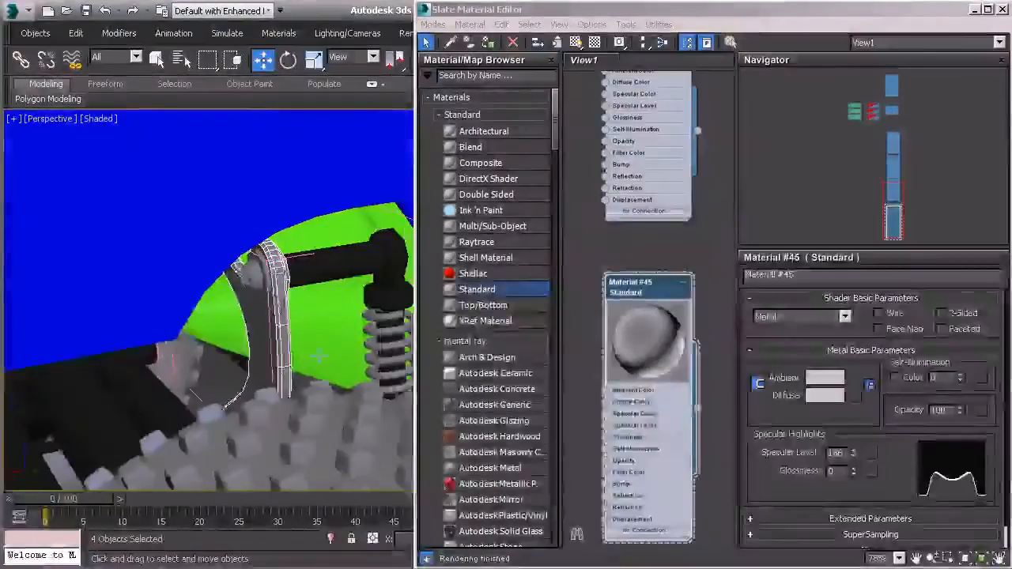
{"action": "mouse_move", "coordinate": [237, 300]}
{"action": "middle_mouse_down", "text": "alt"}
{"action": "mouse_move", "coordinate": [277, 332]}
{"action": "mouse_move", "coordinate": [269, 297]}
{"action": "mouse_move", "coordinate": [269, 316]}
{"action": "mouse_move", "coordinate": [237, 332]}
{"action": "mouse_move", "coordinate": [226, 290]}
{"action": "middle_mouse_up", "text": "alt"}
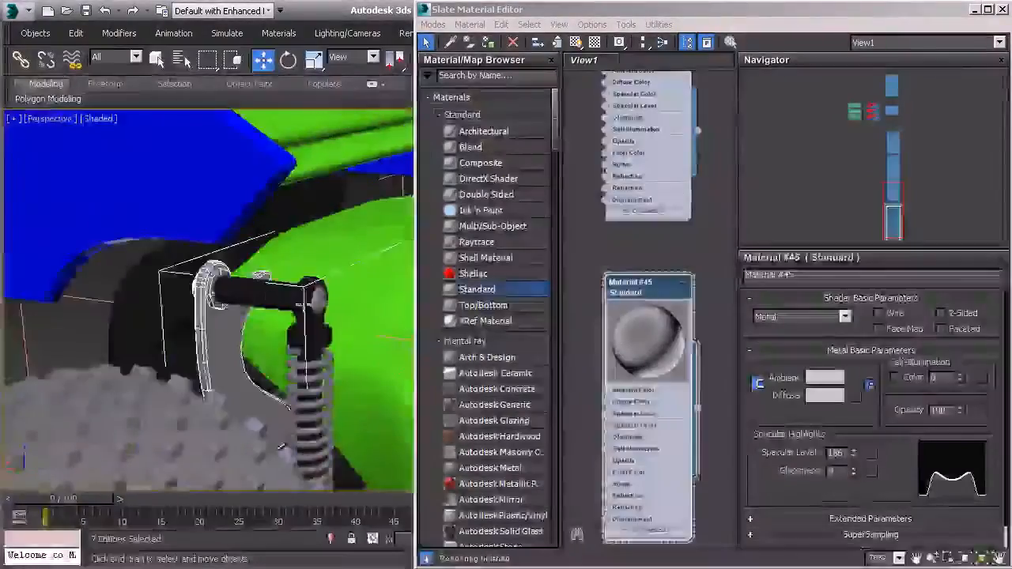
{"action": "middle_click_drag", "start_coordinate": [306, 368], "coordinate": [385, 233], "text": "alt"}
{"action": "scroll", "coordinate": [207, 340], "scroll_direction": "down", "scroll_amount": 6}
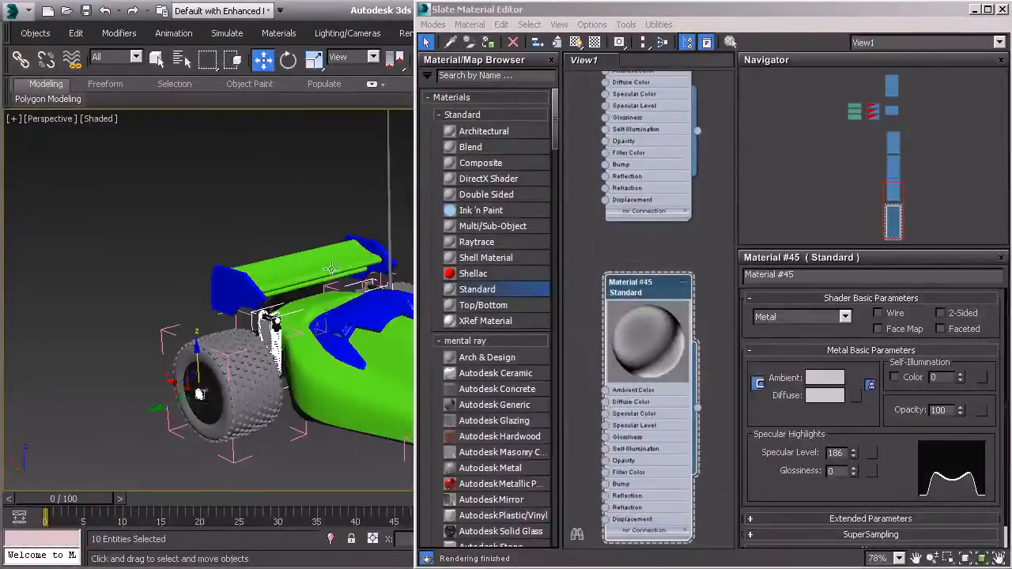
{"action": "left_click", "coordinate": [182, 320]}
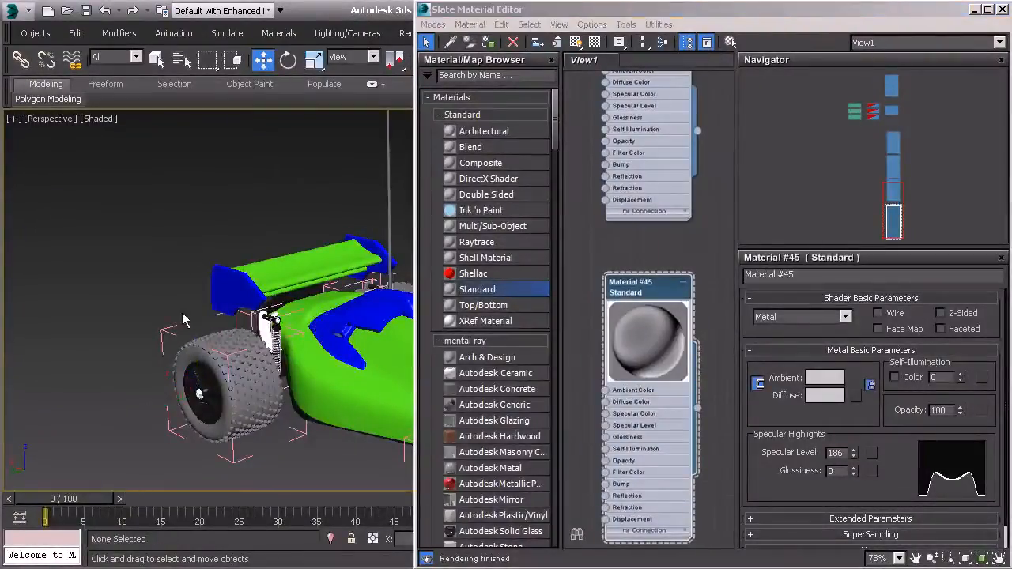
- Examine the metal material on the rear wheel's hub and suspension from close up
{"action": "scroll", "coordinate": [183, 314], "scroll_direction": "up", "scroll_amount": 5}
{"action": "middle_click_drag", "start_coordinate": [182, 313], "coordinate": [174, 271]}
{"action": "scroll", "coordinate": [105, 291], "scroll_direction": "down", "scroll_amount": 3}
{"action": "middle_click_drag", "start_coordinate": [189, 319], "coordinate": [238, 304], "text": "alt"}
{"action": "middle_click_drag", "start_coordinate": [239, 303], "coordinate": [234, 275]}
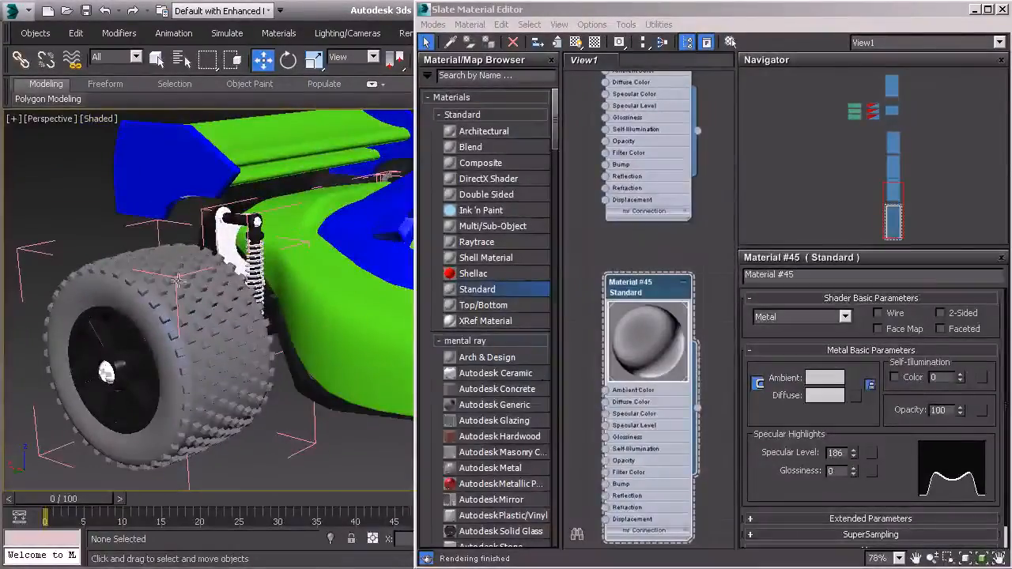
{"action": "middle_click_drag", "start_coordinate": [228, 321], "coordinate": [249, 328]}
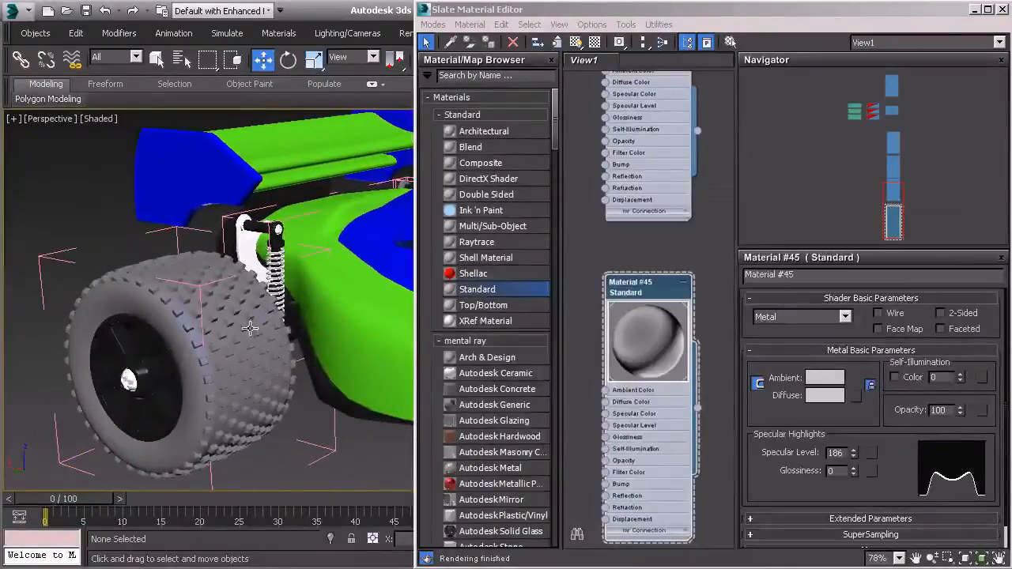
{"action": "middle_click_drag", "start_coordinate": [314, 398], "coordinate": [230, 338]}
- Add a mental ray Arch & Design material below the metal one in the node view and open its parameters
{"action": "middle_click_drag", "start_coordinate": [599, 364], "coordinate": [617, 282]}
{"action": "scroll", "coordinate": [617, 282], "scroll_direction": "down", "scroll_amount": 1}
{"action": "scroll", "coordinate": [617, 285], "scroll_direction": "down", "scroll_amount": 2}
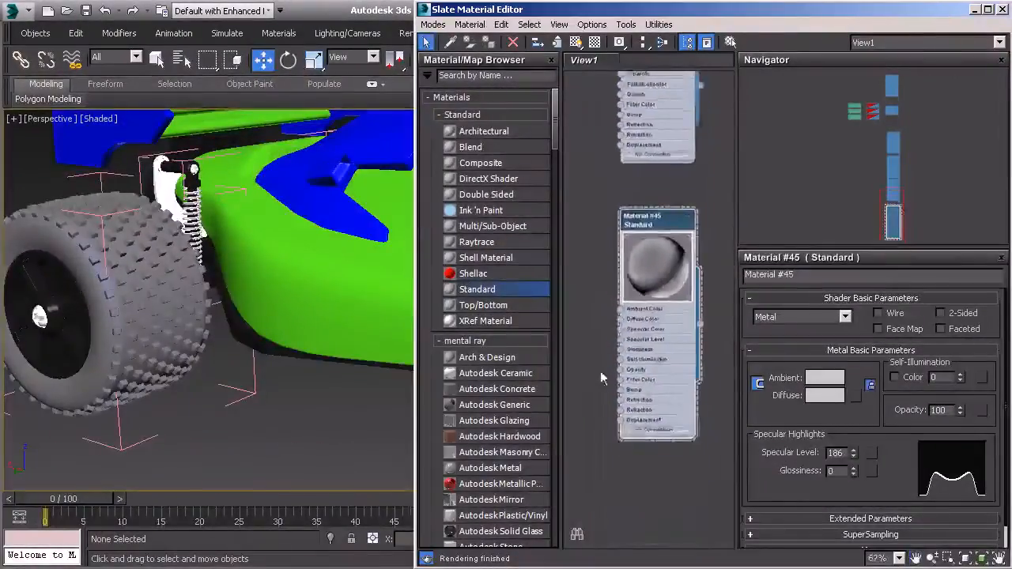
{"action": "middle_click_drag", "start_coordinate": [593, 393], "coordinate": [581, 301]}
{"action": "scroll", "coordinate": [581, 301], "scroll_direction": "down", "scroll_amount": 1}
{"action": "scroll", "coordinate": [553, 140], "scroll_direction": "down", "scroll_amount": 5}
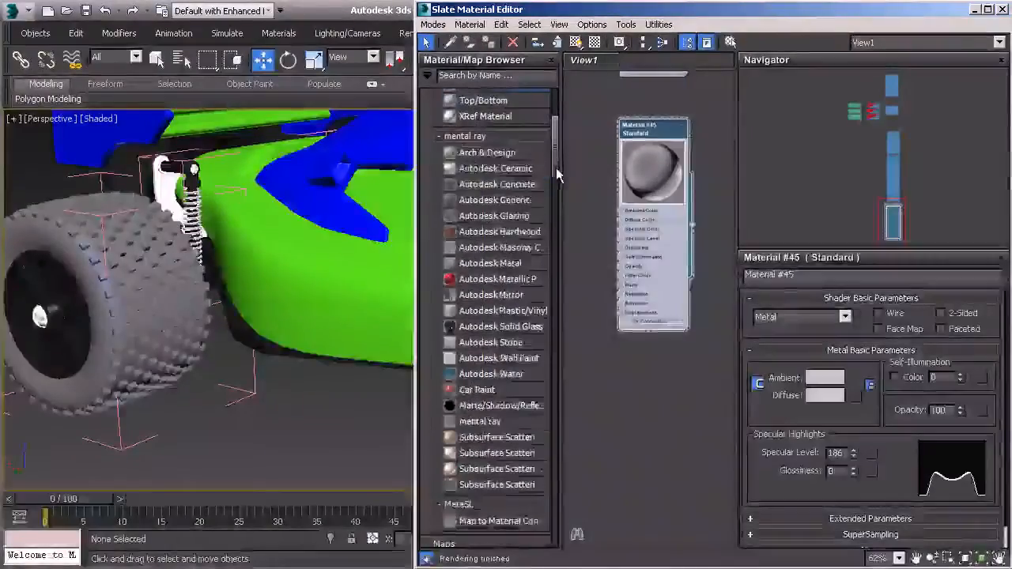
{"action": "left_click_drag", "start_coordinate": [492, 158], "coordinate": [579, 291]}
{"action": "left_click_drag", "start_coordinate": [647, 387], "coordinate": [650, 376]}
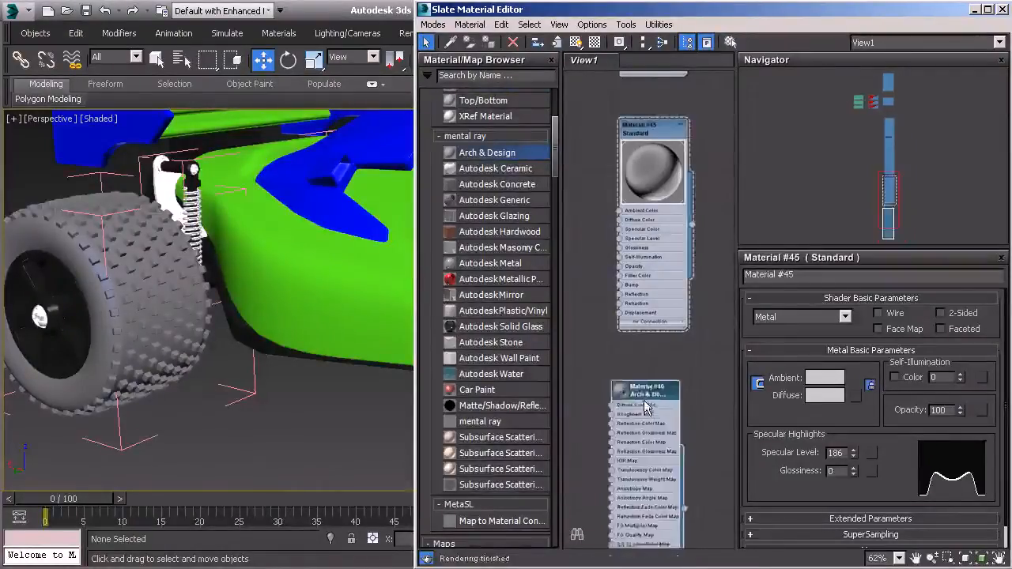
{"action": "middle_click_drag", "start_coordinate": [653, 374], "coordinate": [579, 287]}
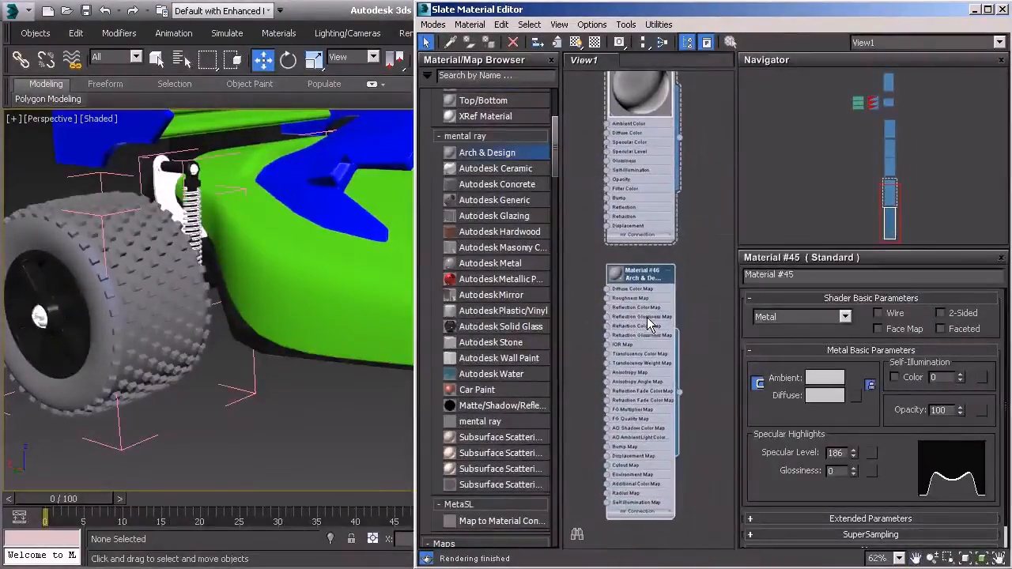
{"action": "double_click", "coordinate": [647, 317]}
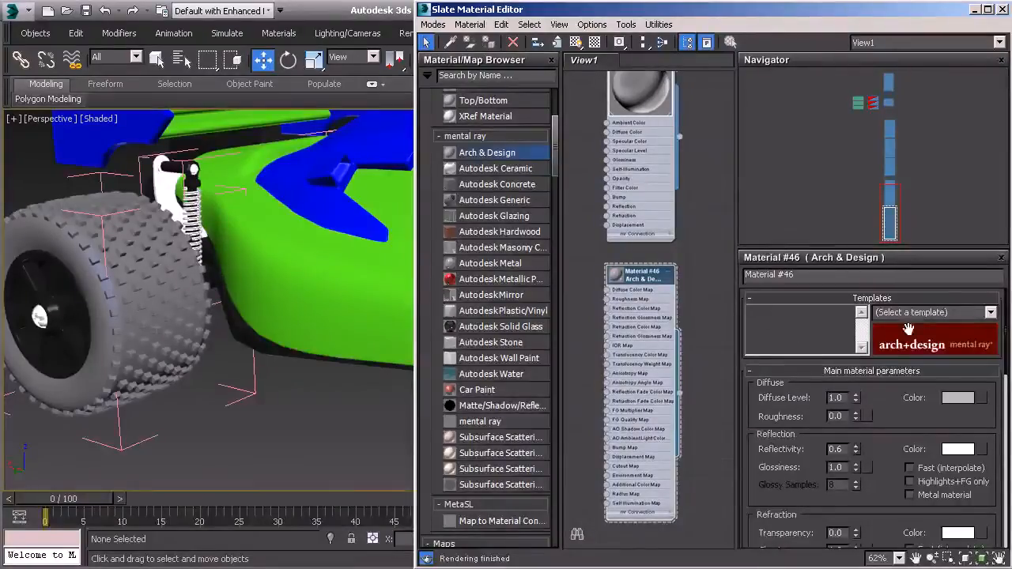
- Apply the Rubber template to the Arch & Design material
{"action": "left_click", "coordinate": [990, 312]}
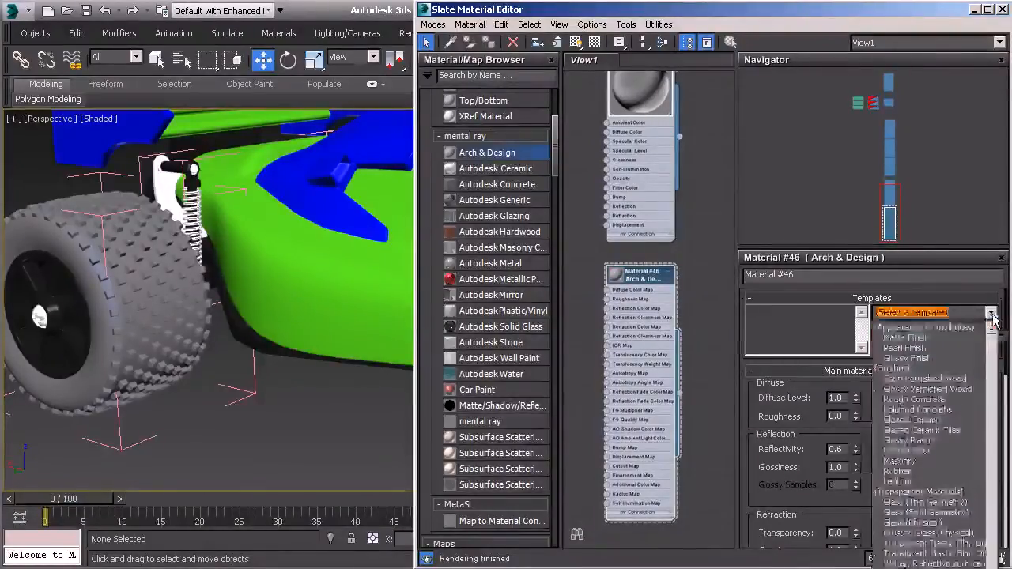
{"action": "scroll", "coordinate": [995, 364], "scroll_direction": "down", "scroll_amount": 2}
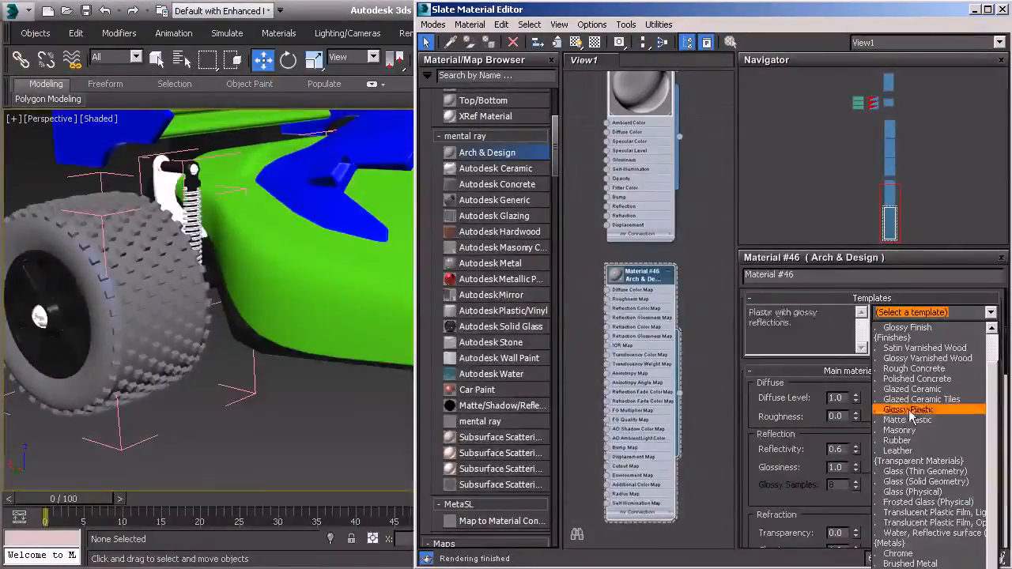
{"action": "left_click", "coordinate": [891, 441]}
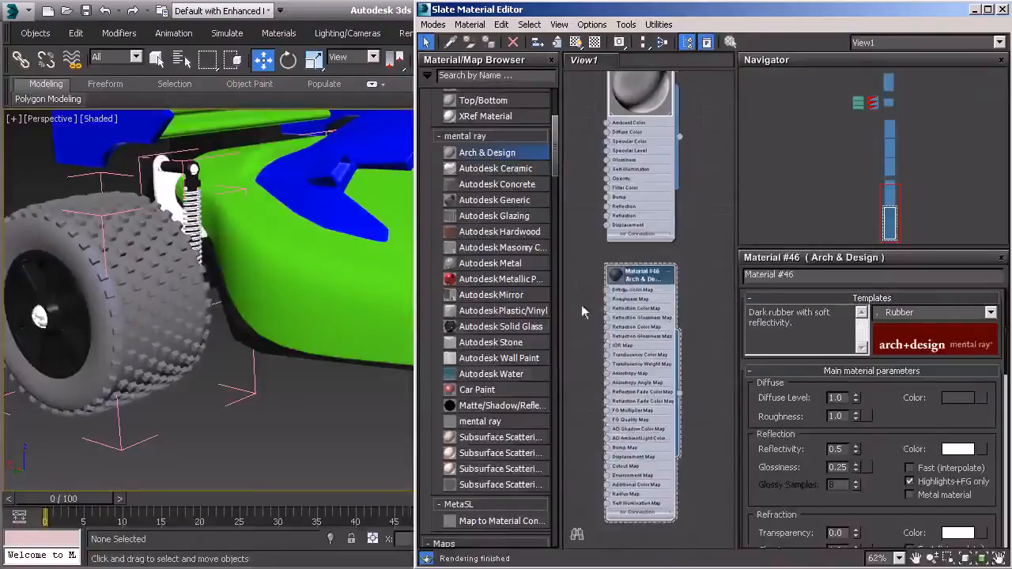
- Select all four tires with their treads, assign the rubber Arch & Design material to them, and clear the selection
{"action": "left_click", "coordinate": [190, 307]}
{"action": "scroll", "coordinate": [190, 308], "scroll_direction": "down", "scroll_amount": 5}
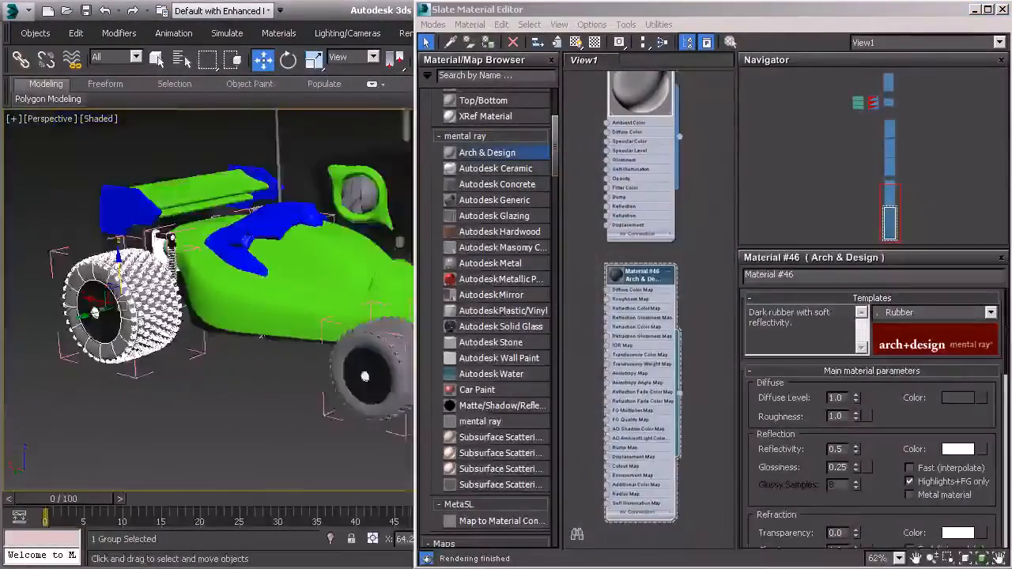
{"action": "middle_click_drag", "start_coordinate": [262, 336], "coordinate": [182, 309]}
{"action": "left_click", "coordinate": [282, 340], "text": "ctrl"}
{"action": "middle_click_drag", "start_coordinate": [282, 340], "coordinate": [261, 297], "text": "alt"}
{"action": "middle_click_drag", "start_coordinate": [161, 359], "coordinate": [132, 341], "text": "alt"}
{"action": "left_click", "coordinate": [195, 338], "text": "ctrl"}
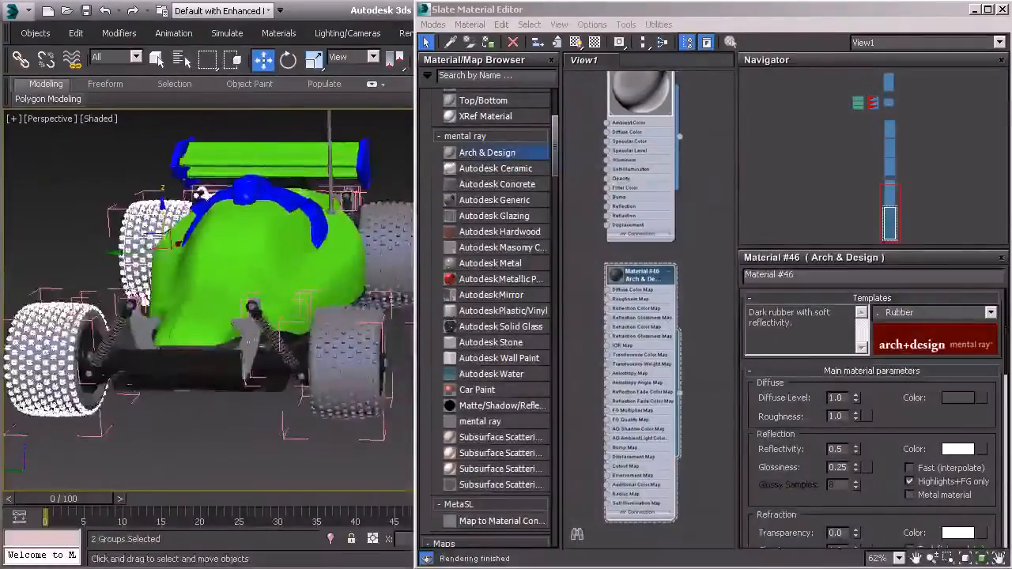
{"action": "left_click", "coordinate": [338, 357], "text": "ctrl"}
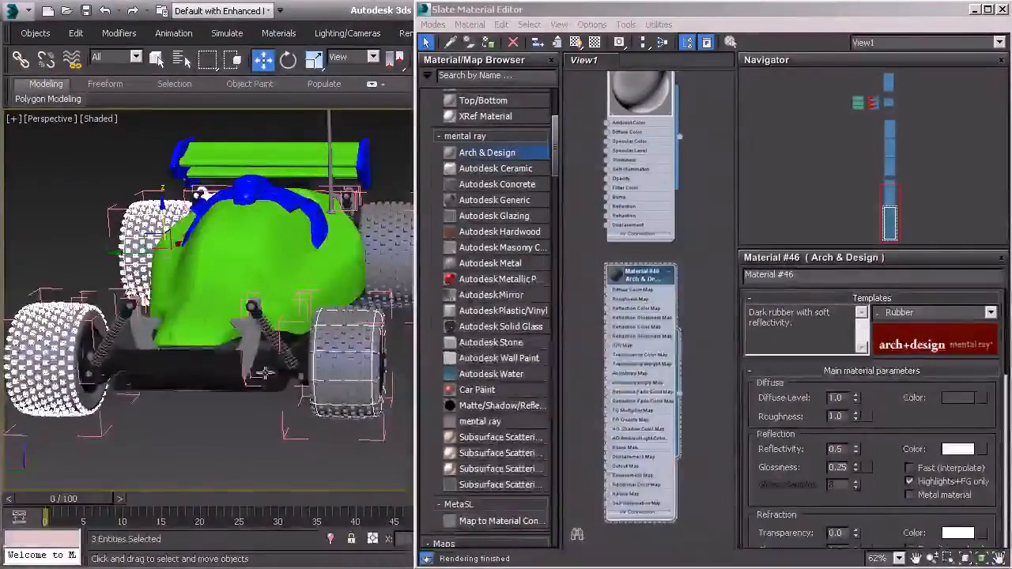
{"action": "left_click", "coordinate": [340, 342], "text": "ctrl"}
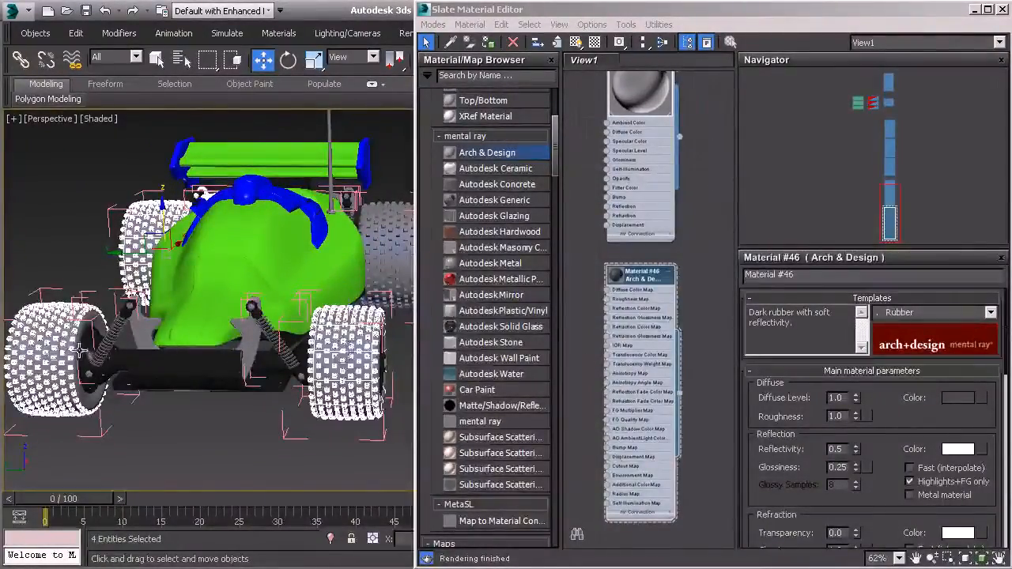
{"action": "middle_click_drag", "start_coordinate": [79, 351], "coordinate": [221, 306], "text": "alt"}
{"action": "left_click", "coordinate": [293, 292], "text": "ctrl"}
{"action": "left_click", "coordinate": [355, 338], "text": "ctrl"}
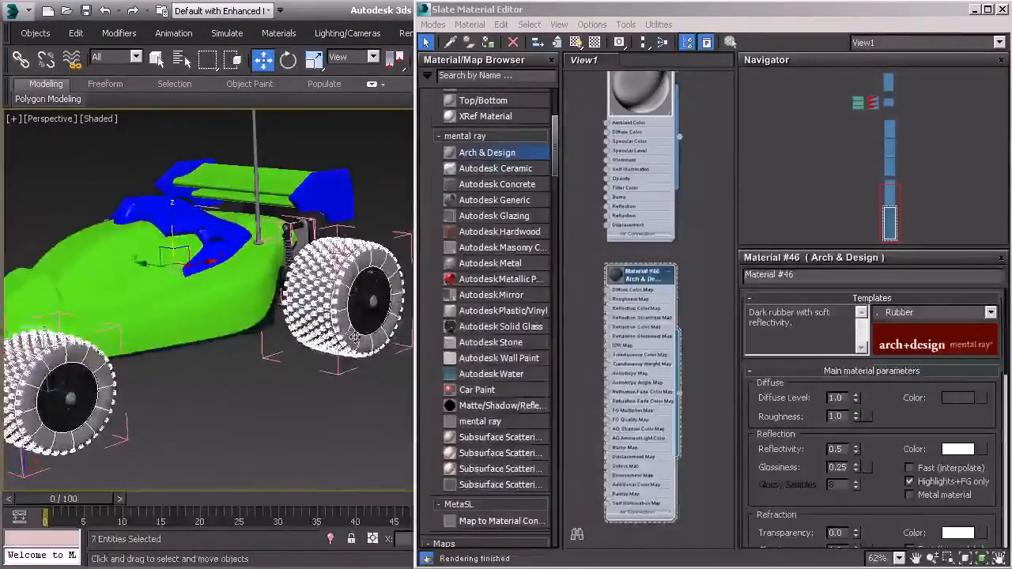
{"action": "left_click", "coordinate": [489, 42]}
{"action": "middle_click_drag", "start_coordinate": [292, 356], "coordinate": [269, 320], "text": "alt"}
{"action": "left_click", "coordinate": [264, 381]}
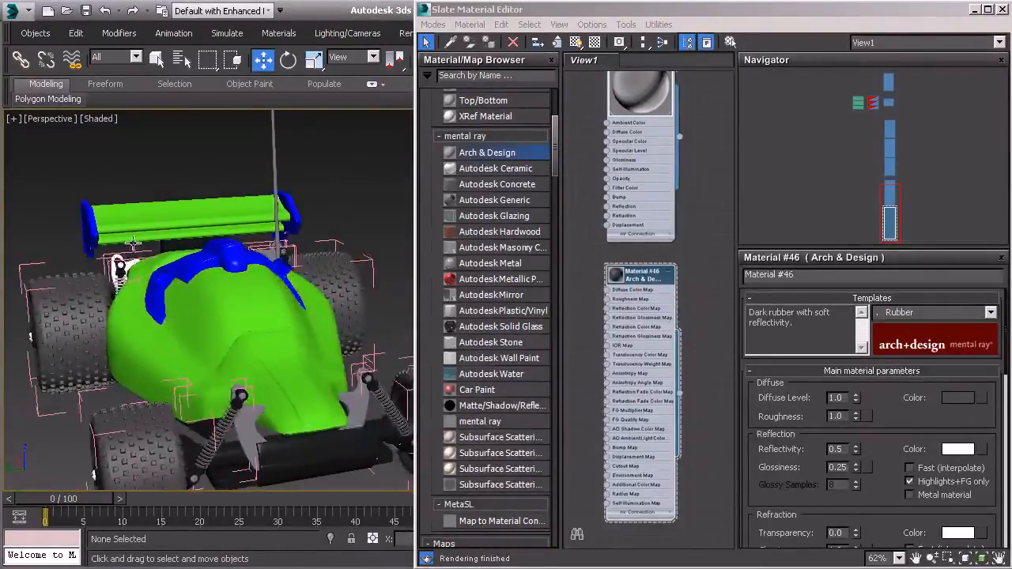
- Close the Slate Material Editor and select the Tire_Treads_BK_RT group on the rear wheel
{"action": "middle_click_drag", "start_coordinate": [133, 241], "coordinate": [129, 256]}
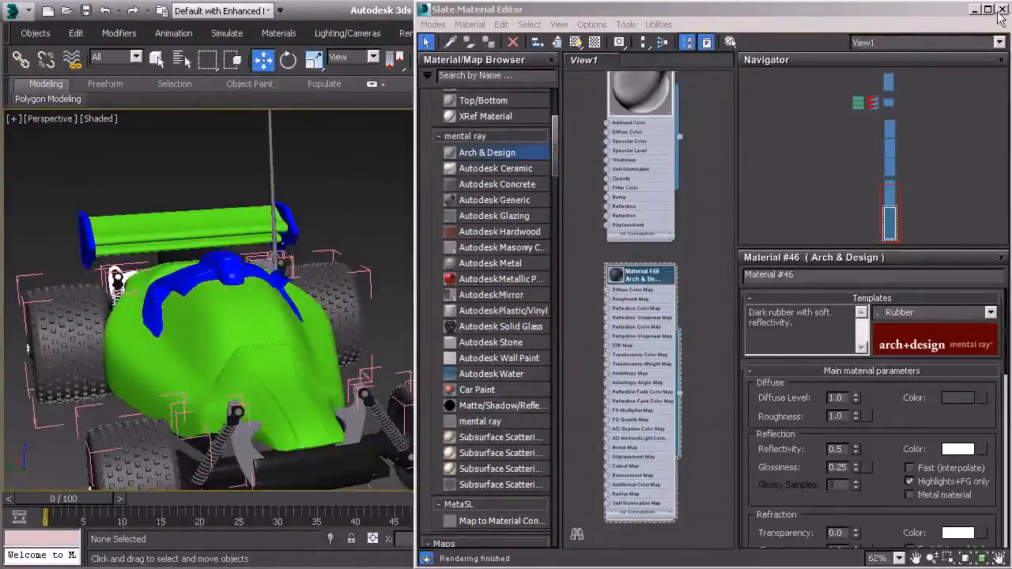
{"action": "left_click", "coordinate": [1002, 9]}
{"action": "mouse_move", "coordinate": [468, 278]}
{"action": "middle_mouse_down", "text": "alt"}
{"action": "mouse_move", "coordinate": [490, 280]}
{"action": "mouse_move", "coordinate": [457, 280]}
{"action": "middle_mouse_up", "text": "alt"}
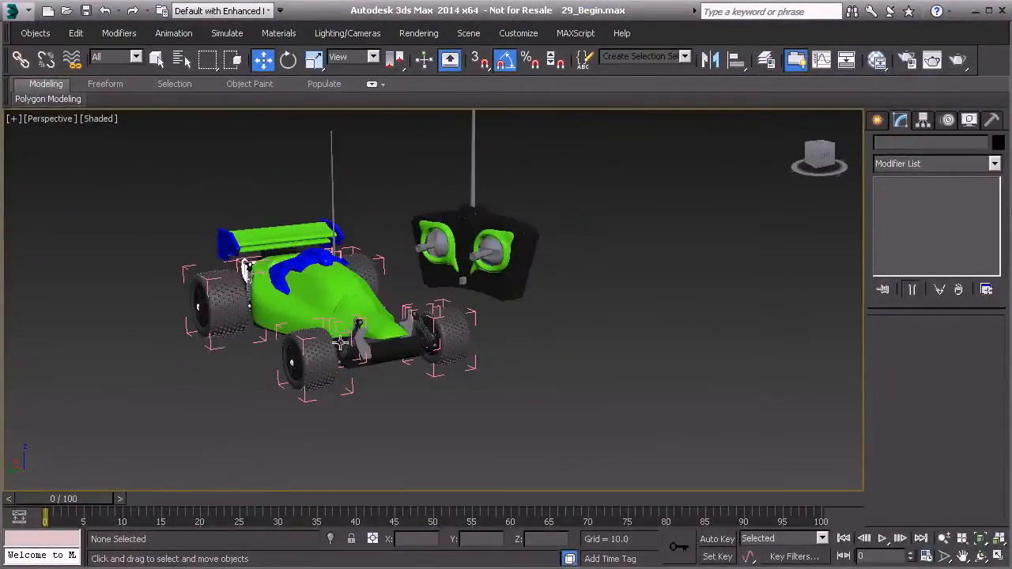
{"action": "left_click", "coordinate": [212, 298]}
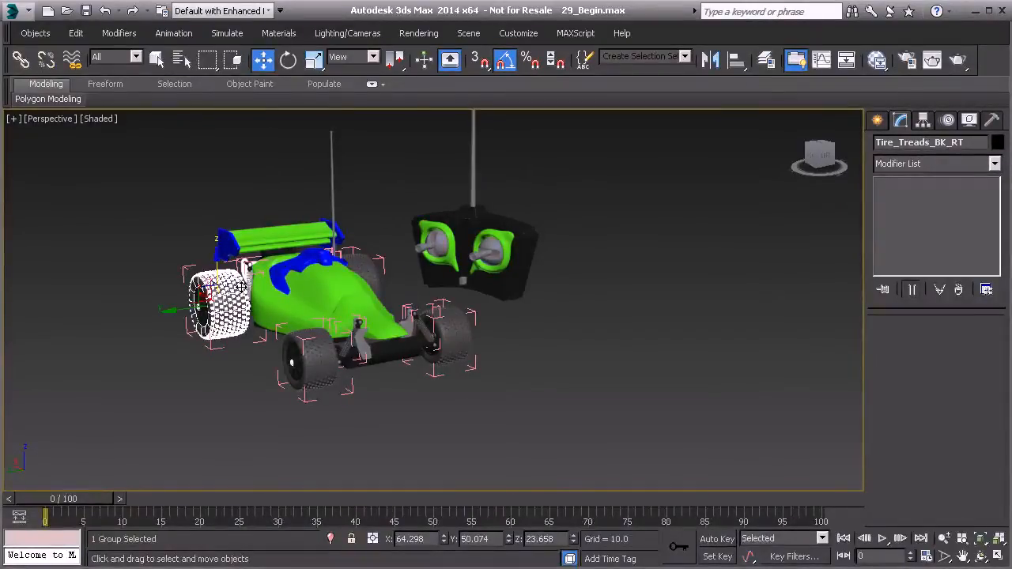
{"action": "scroll", "coordinate": [297, 314], "scroll_direction": "up", "scroll_amount": 5}
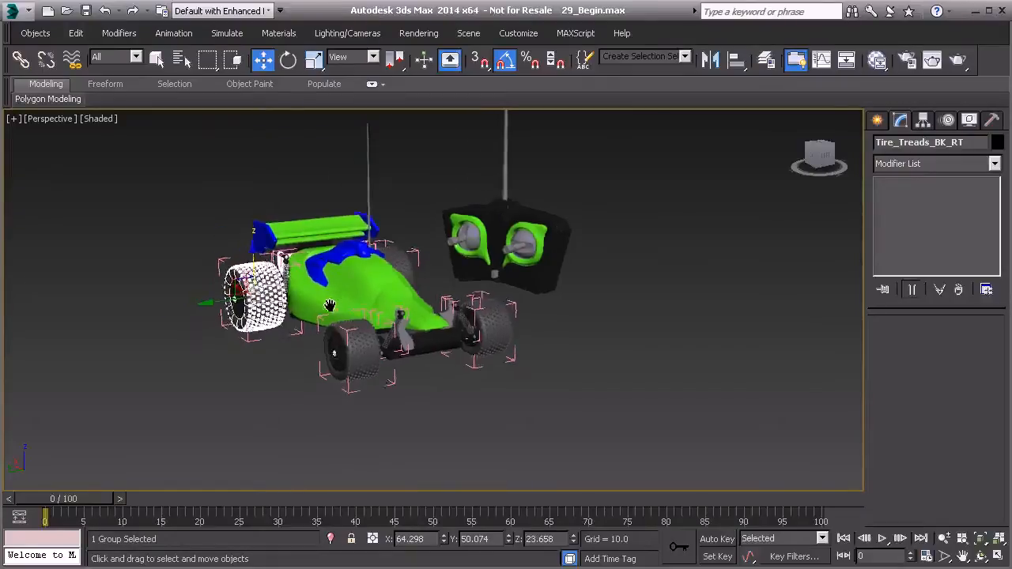